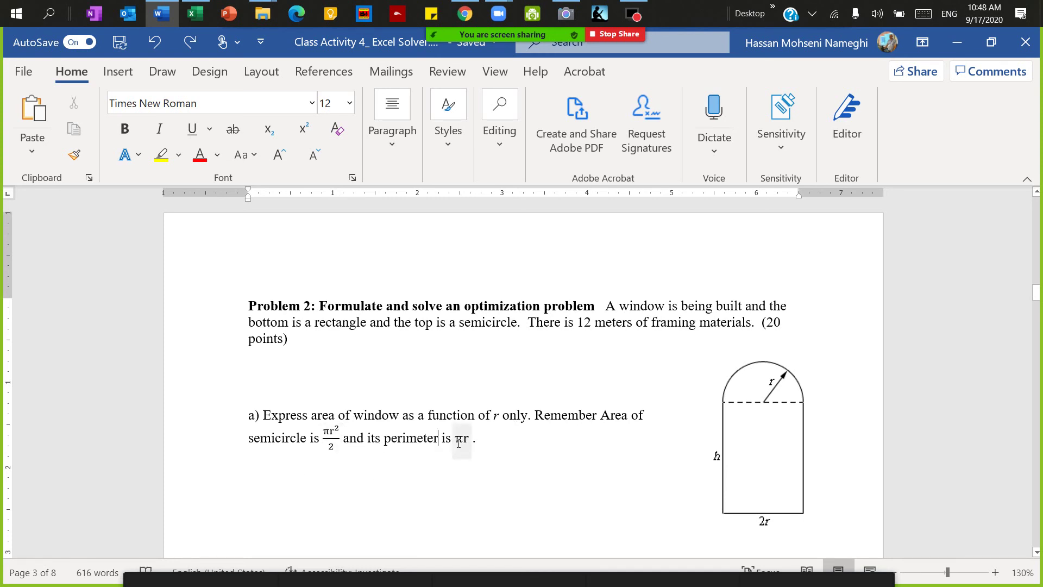
- Scroll through Problem 2's parts a) to c) in the Word assignment
scroll(414, 512, down, 5)
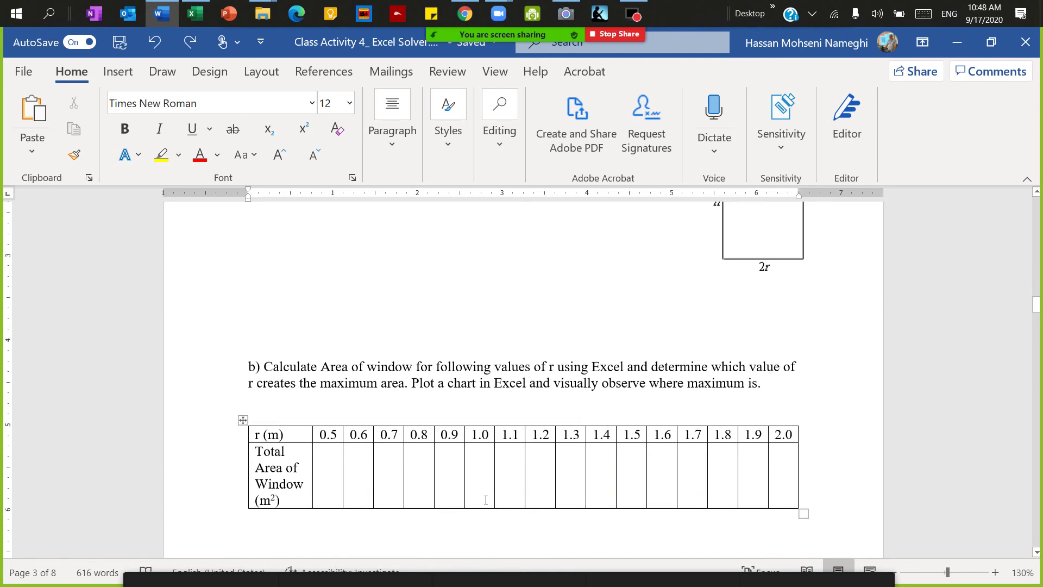
scroll(486, 499, down, 5)
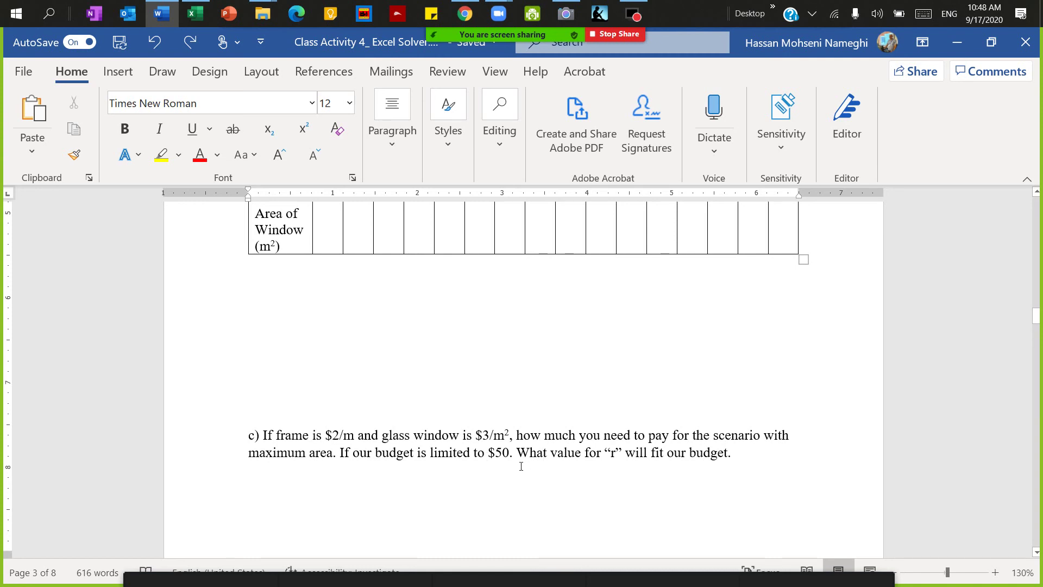
scroll(518, 486, up, 9)
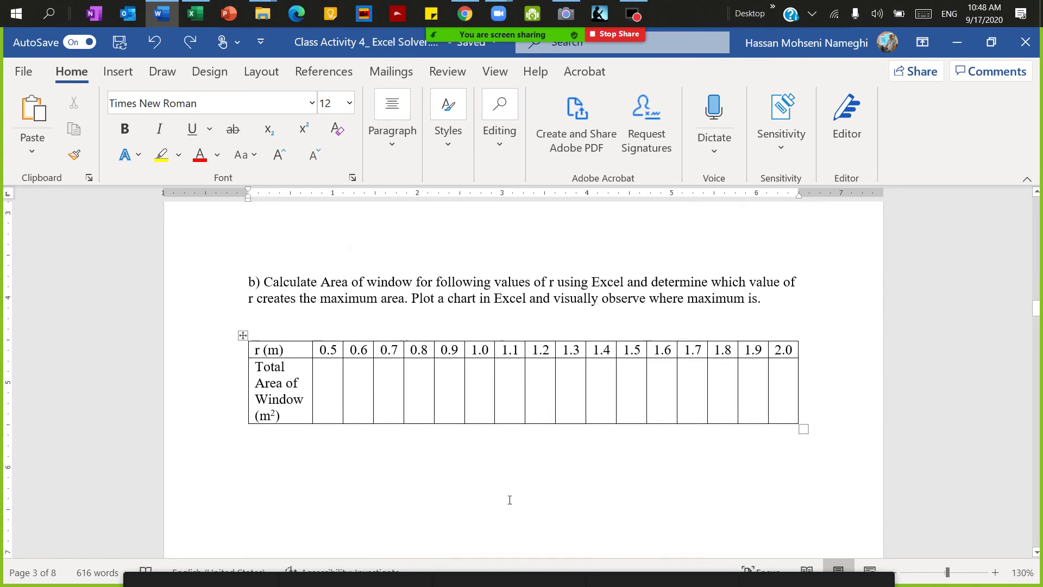
scroll(502, 509, up, 2)
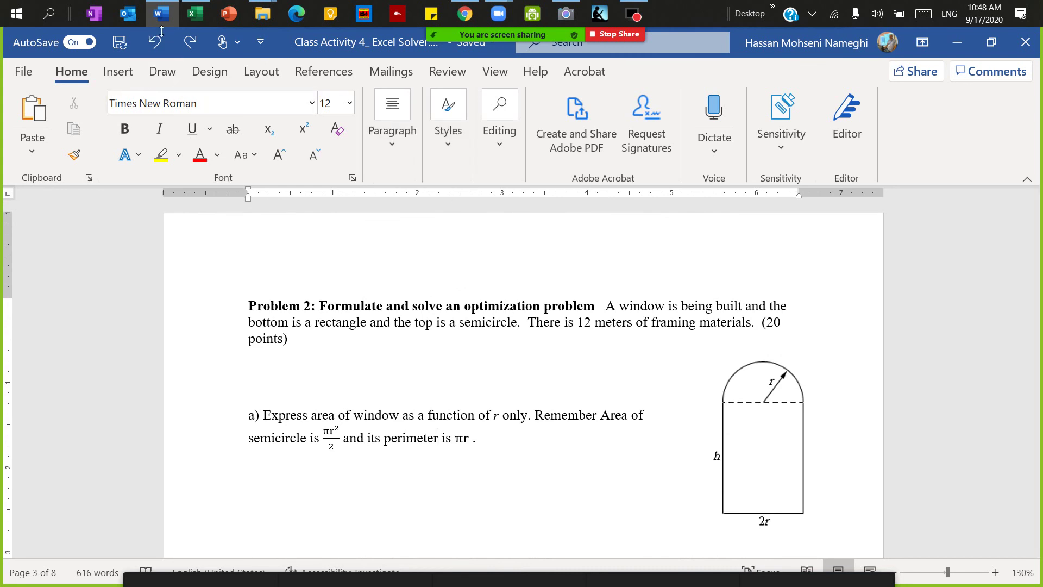
- Bring up the Camera whiteboard showing the perimeter constraint 2r + 2h + πr = 12
click(196, 15)
click(200, 20)
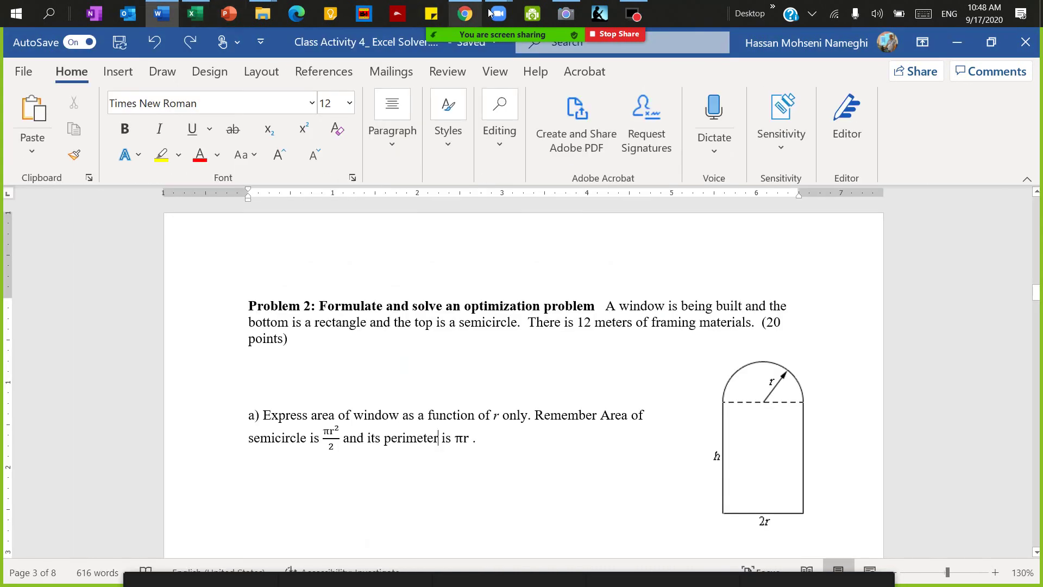
click(560, 9)
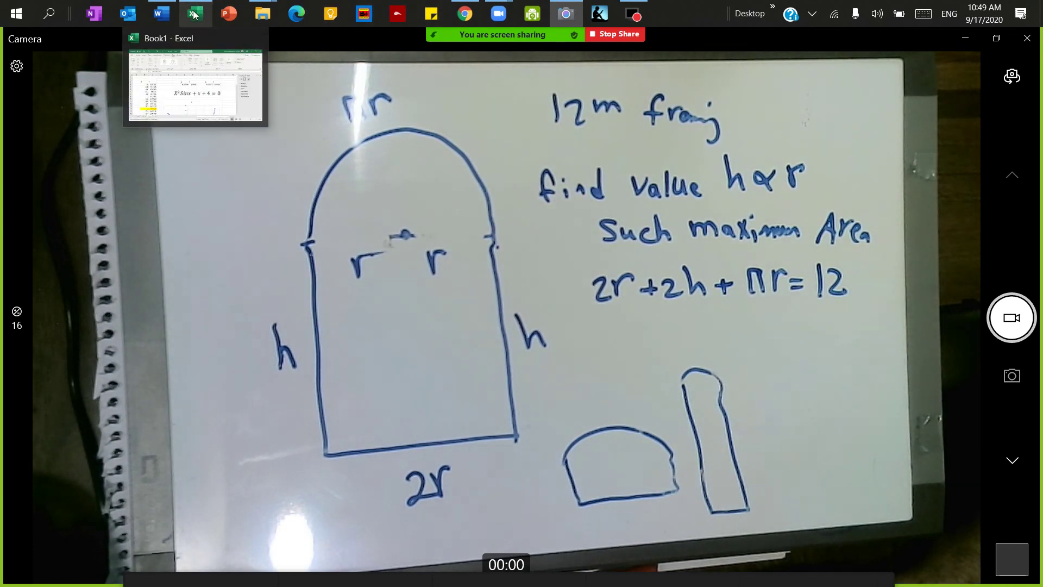
- Bring the Word assignment back in front, showing Problem 2's arched window diagram
click(163, 17)
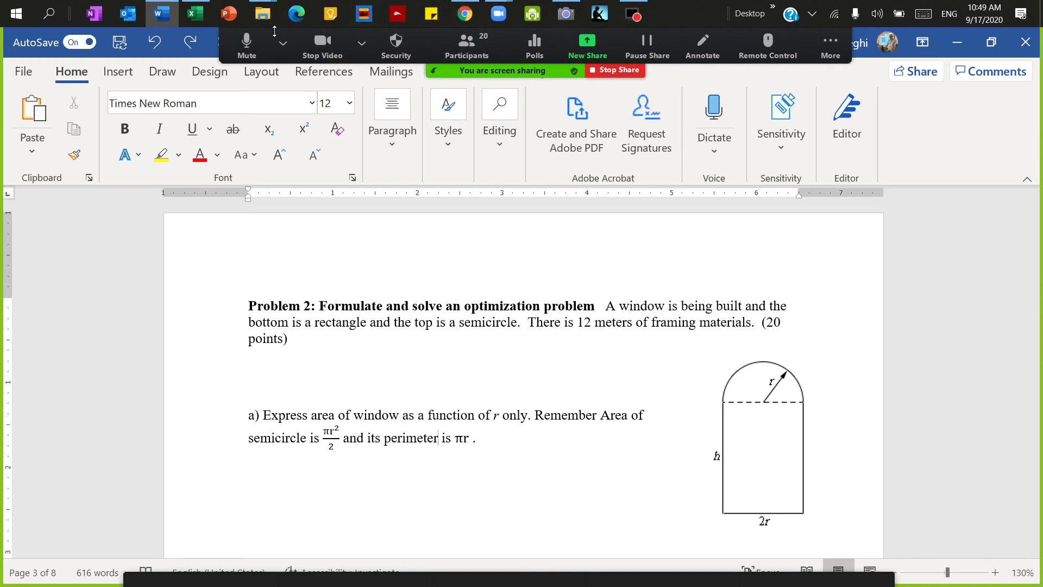
- Show the whiteboard again with h = (12 − 2r − πr)/2 and A = 2rh + πr²/2
click(575, 10)
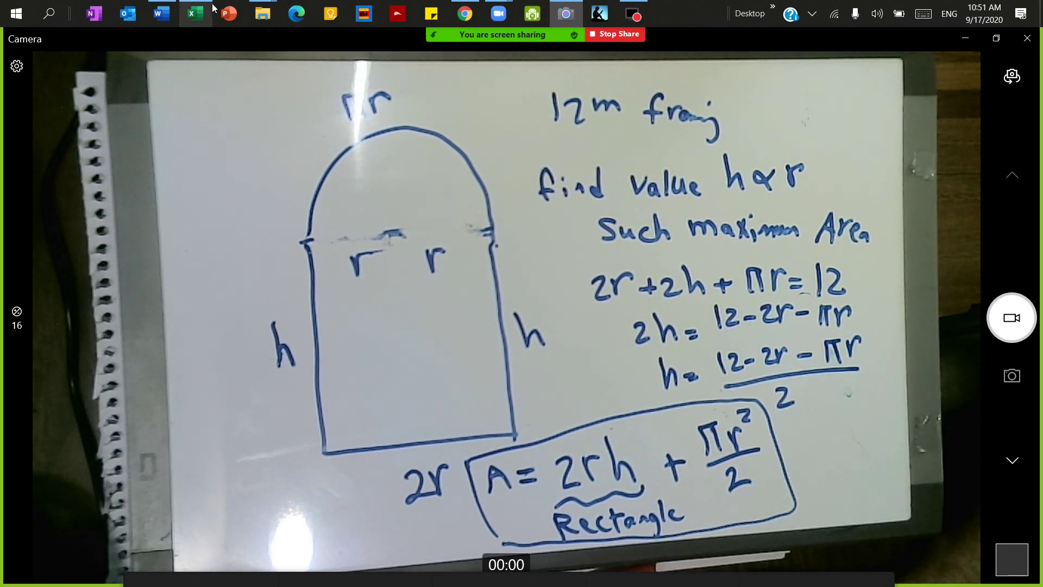
- Add a blank Sheet4 in Excel and snap it left beside the Camera view
click(189, 13)
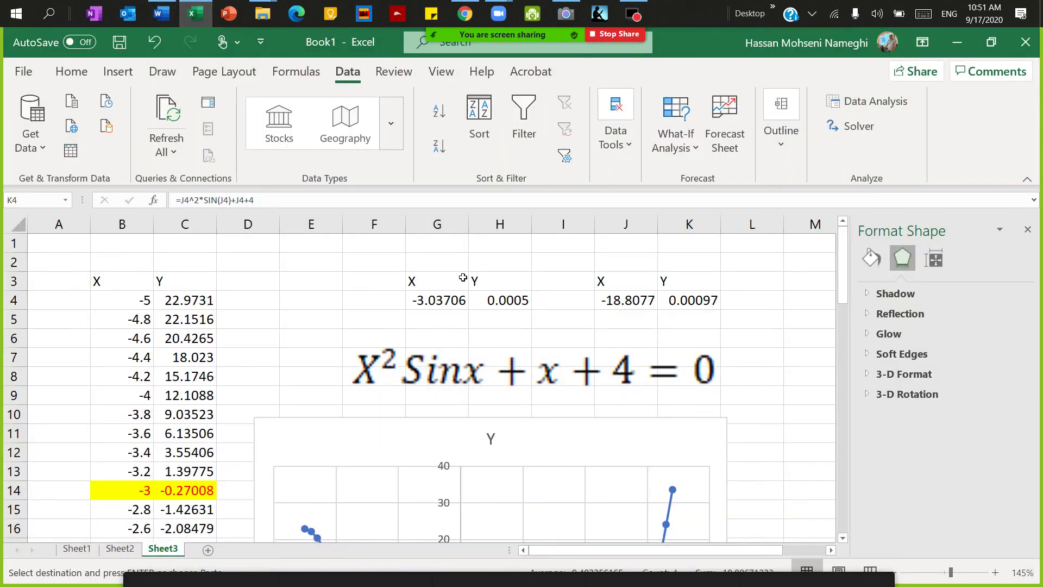
click(208, 550)
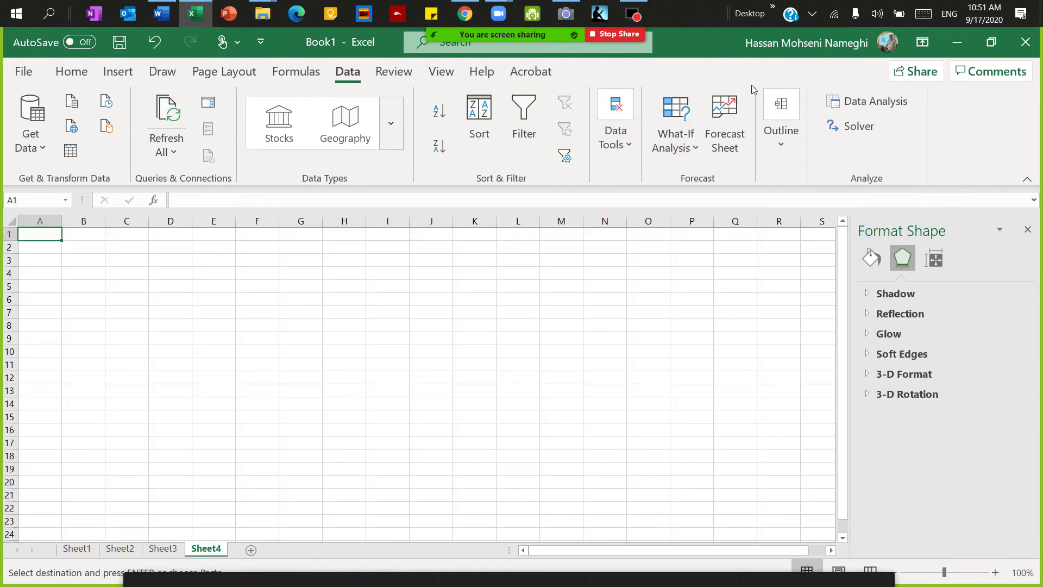
key(super+Left)
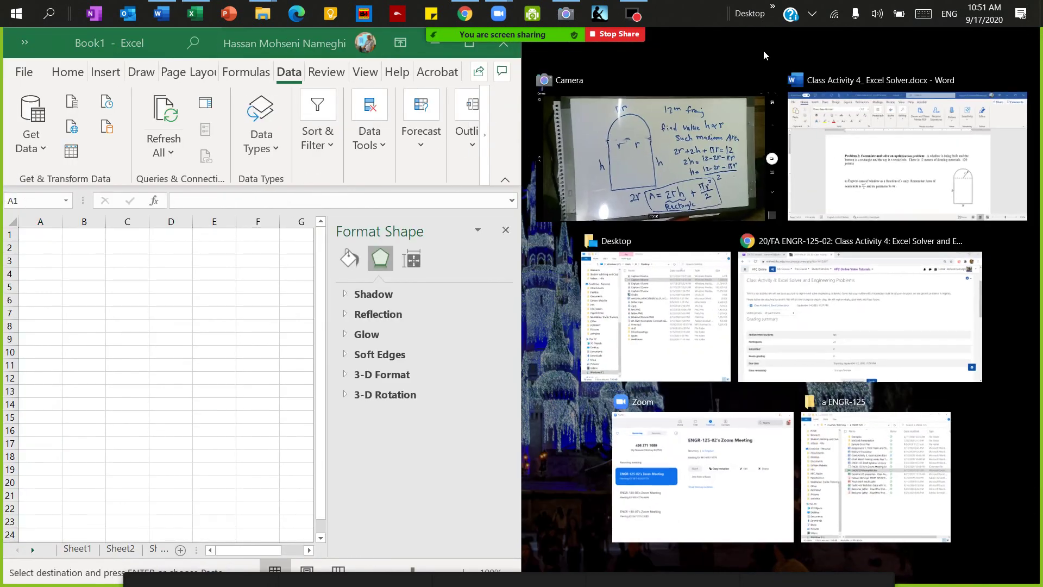
click(682, 133)
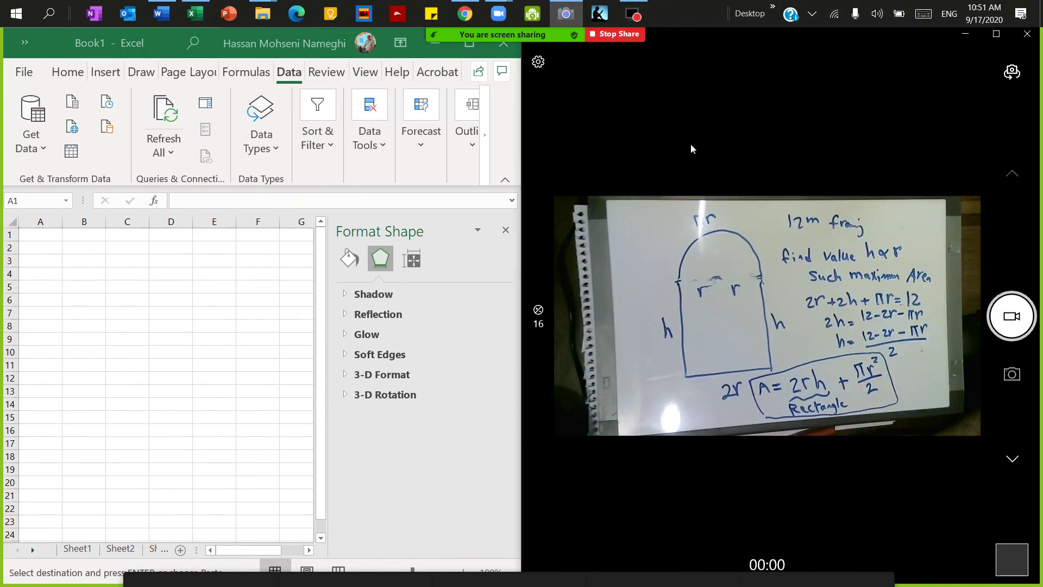
- Close the Format Shape pane and return to the Word assignment
click(506, 231)
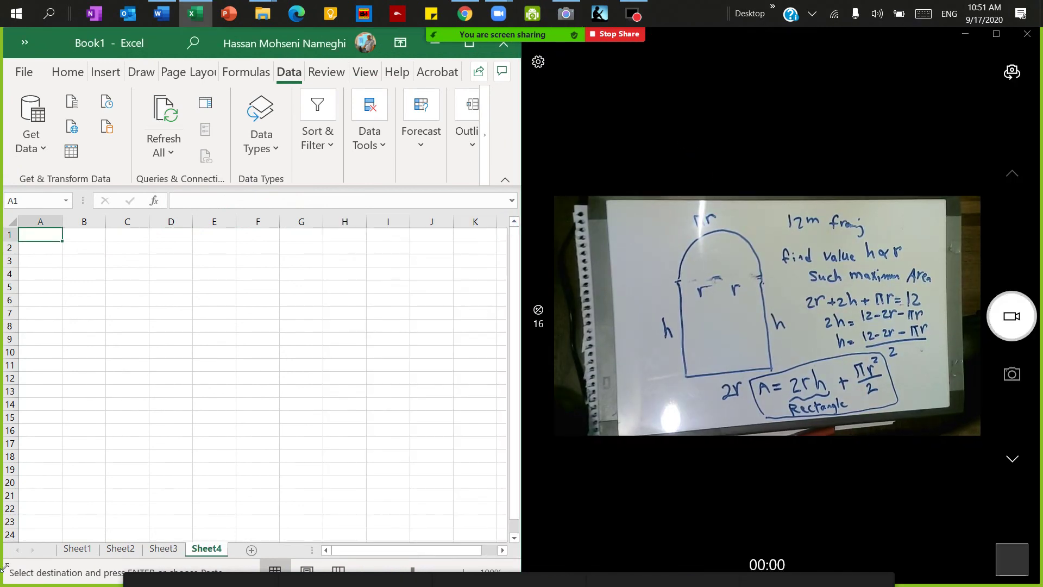
scroll(147, 337, up, 3)
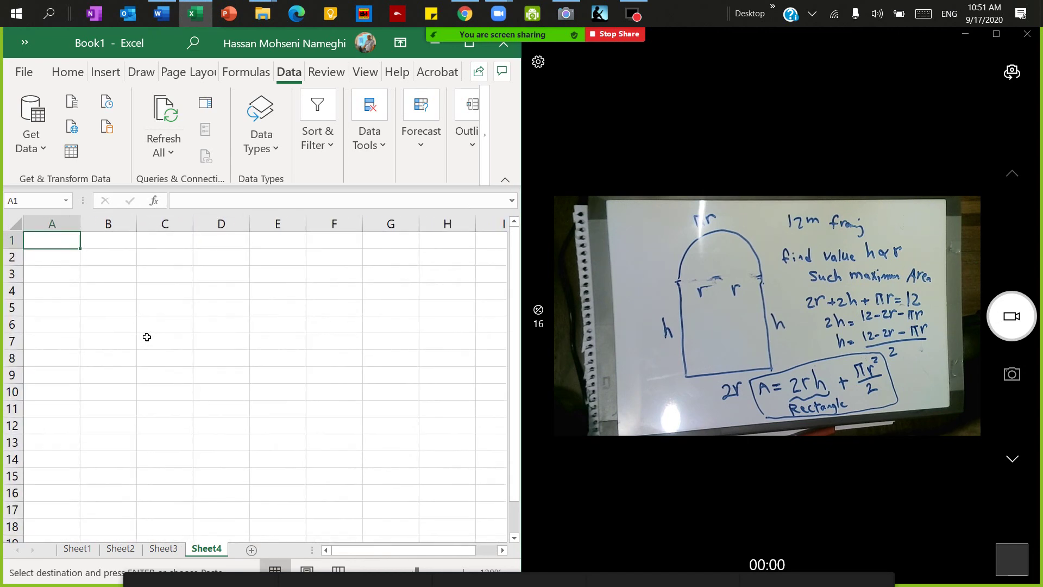
click(170, 22)
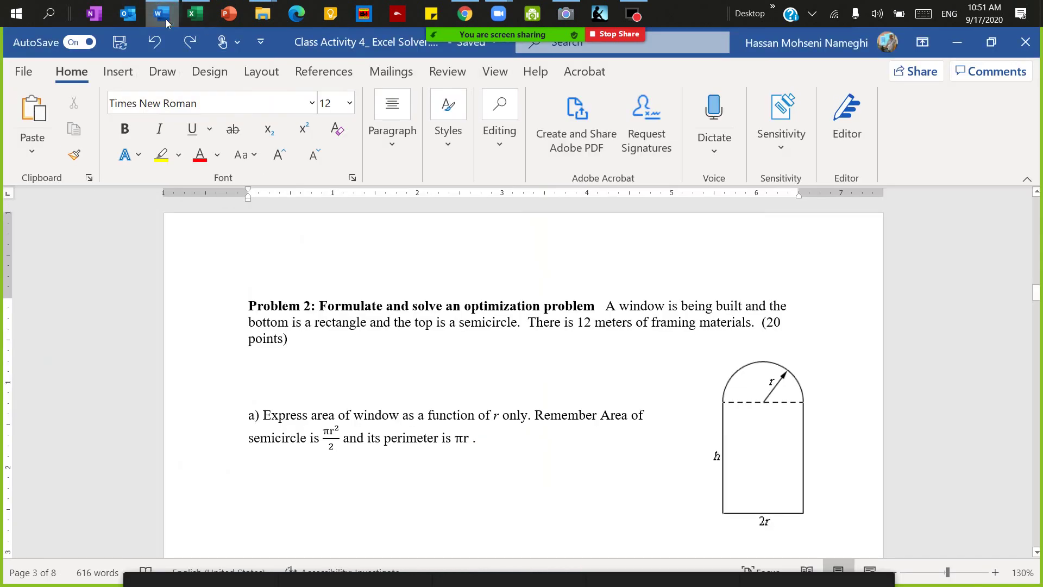
- Go over part b)'s r table (0.5, 0.6 … 2.0), then minimize Word
scroll(380, 380, down, 5)
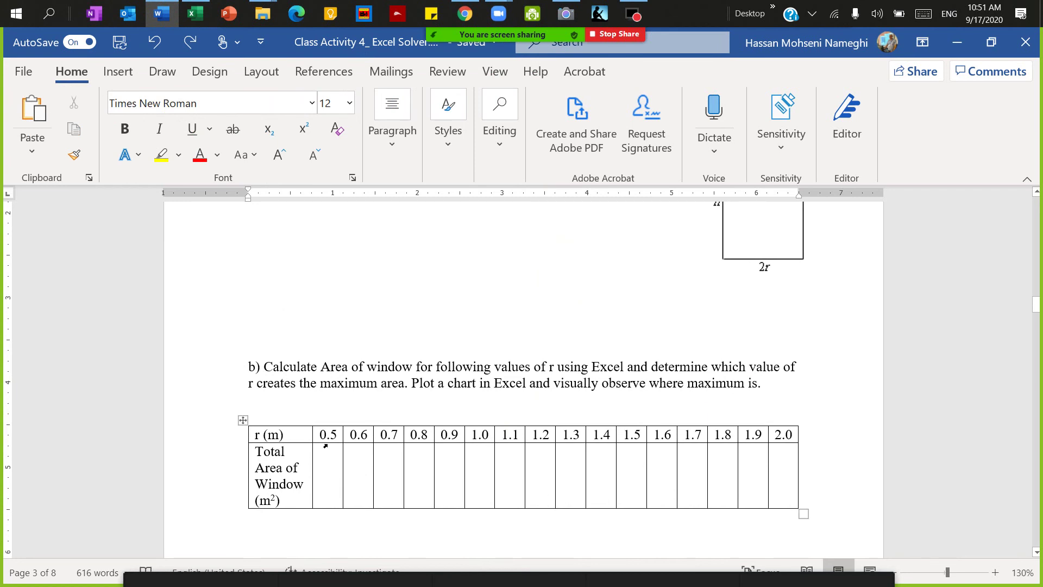
click(330, 435)
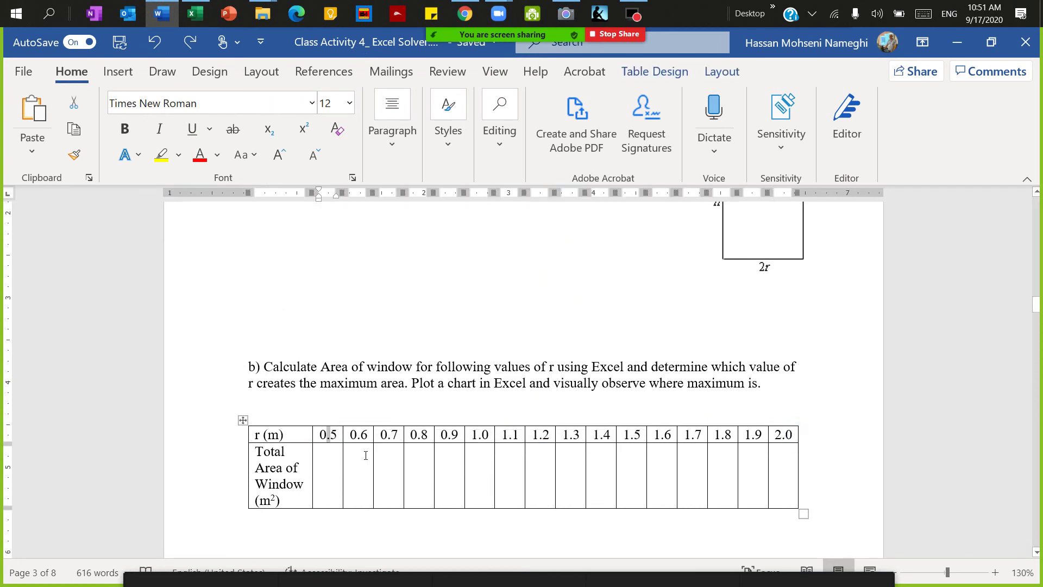
click(354, 434)
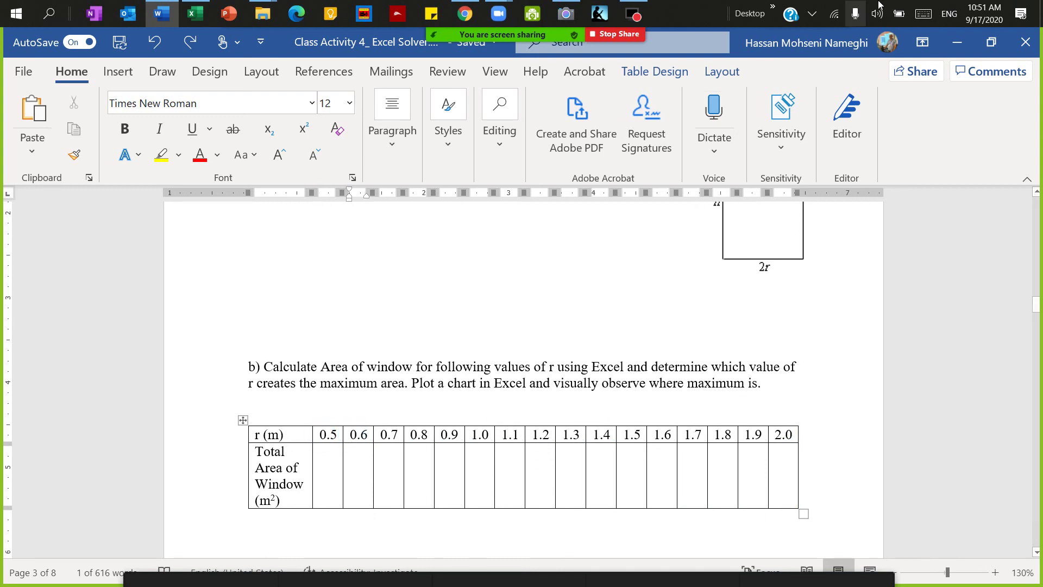
click(946, 50)
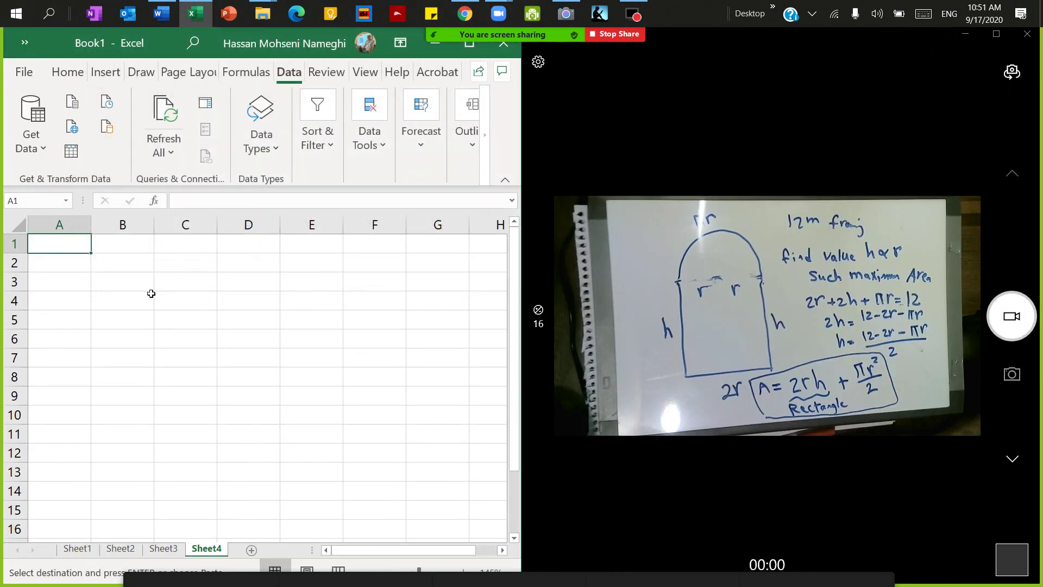
- Enter the heading r in A1 and the first value 0.5 in A2
text(r)
key(Return)
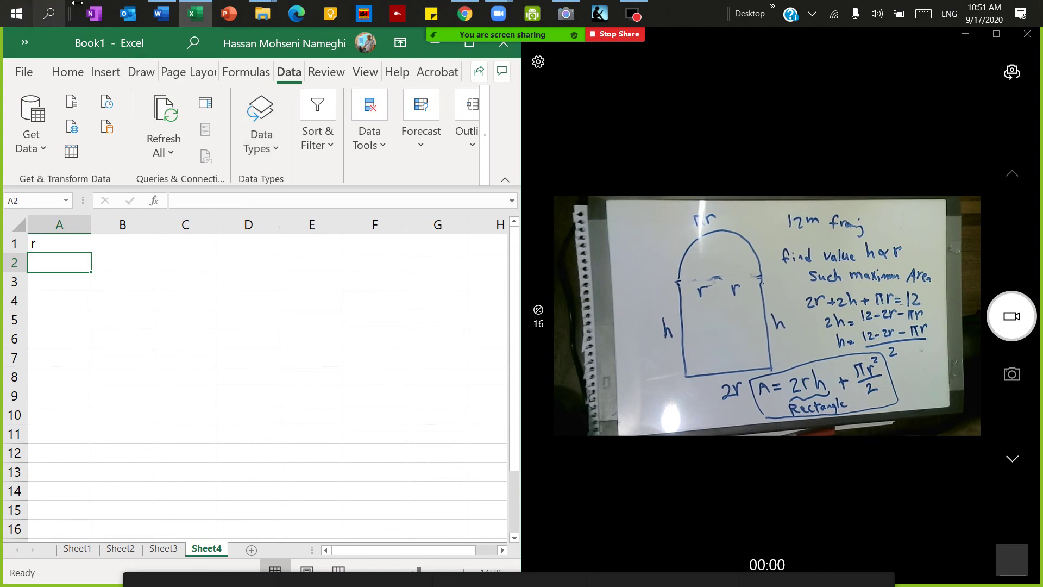
click(158, 16)
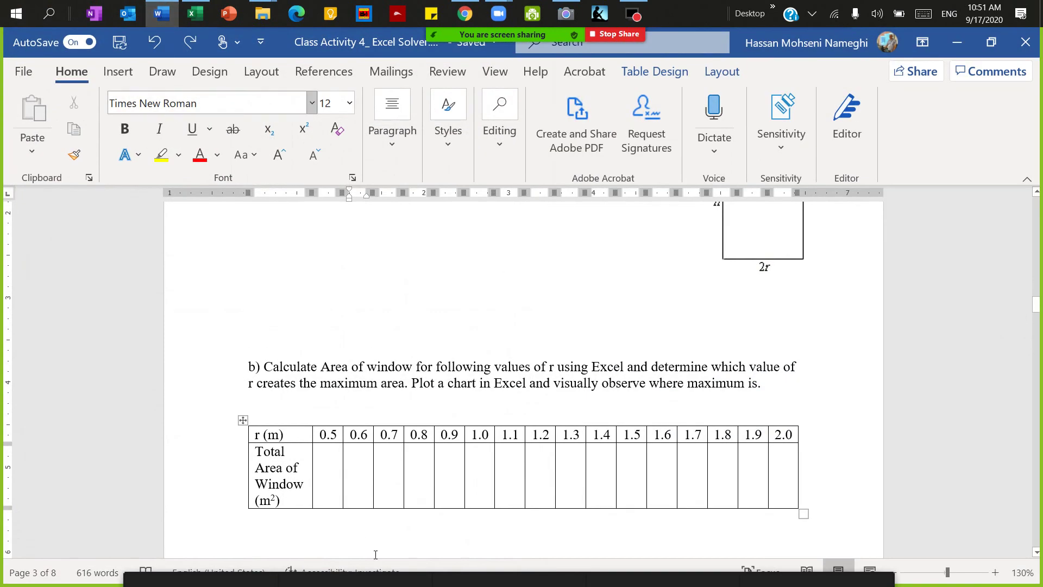
click(957, 42)
text(0)
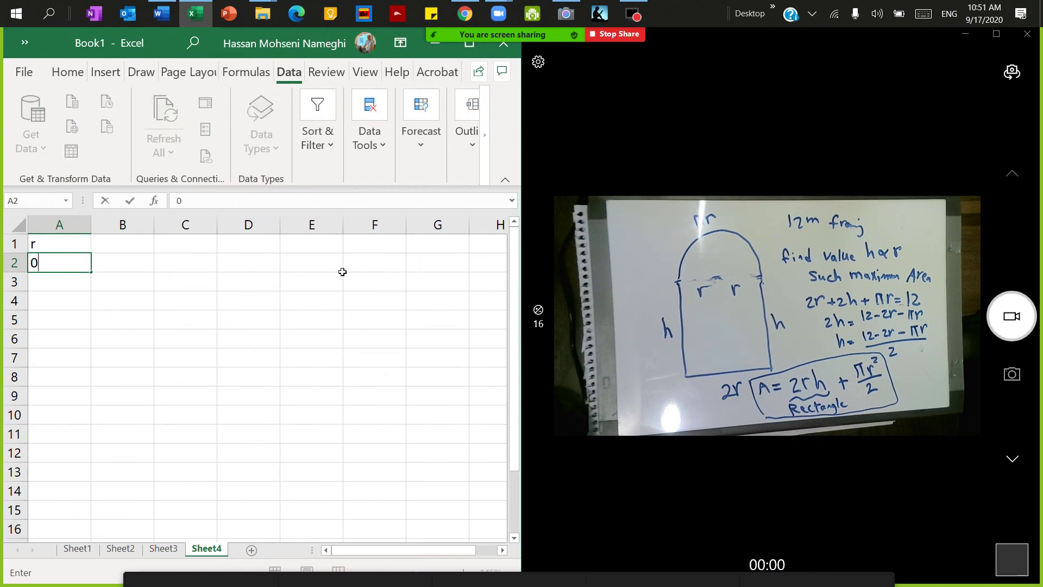
text(.5)
key(Return)
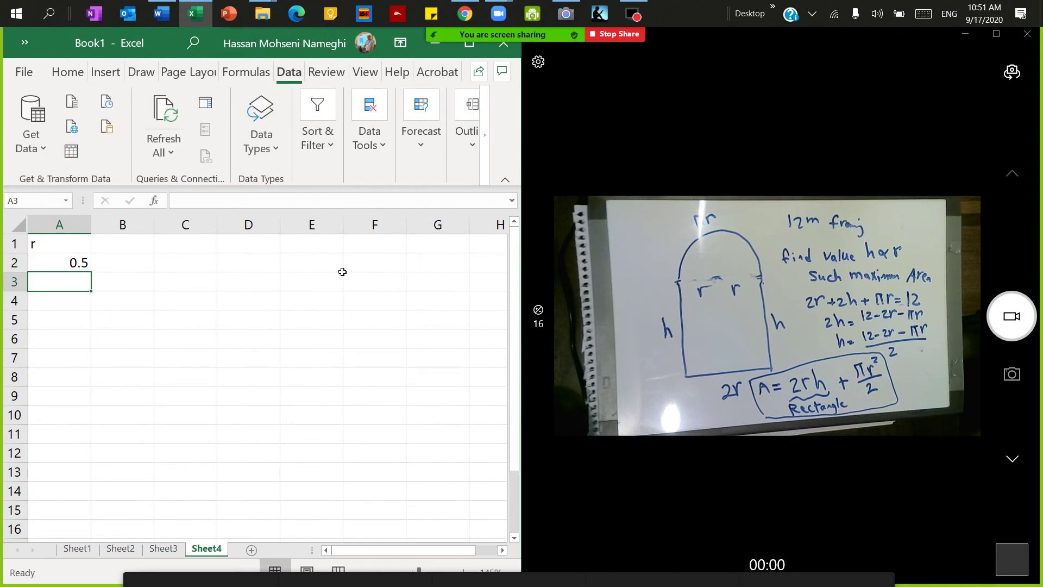
- Enter =A2+0.1 in A3 and fill it down to row 17 so r reaches 2
text(=)
key(Up)
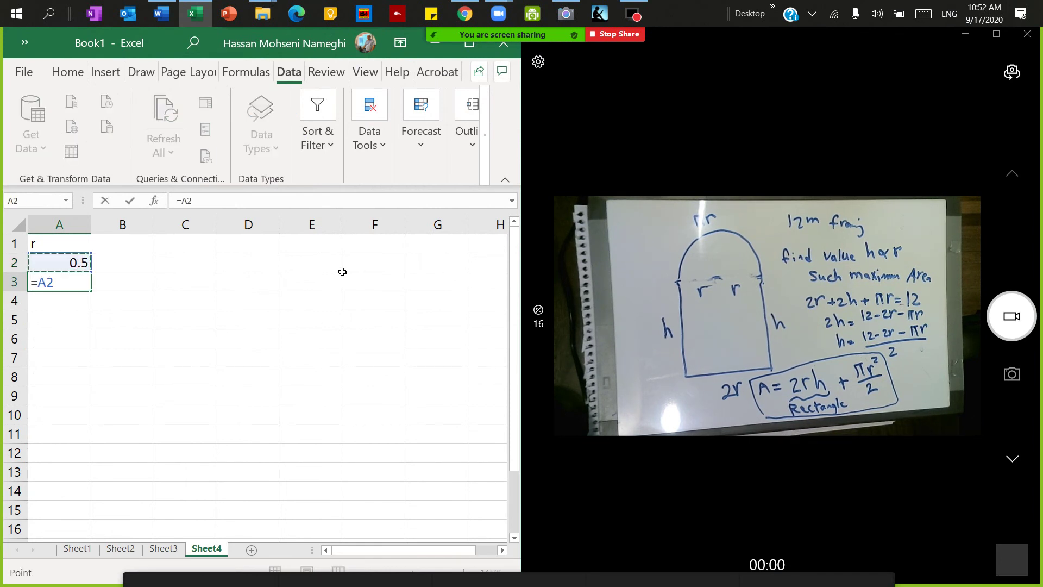
text(+0.1)
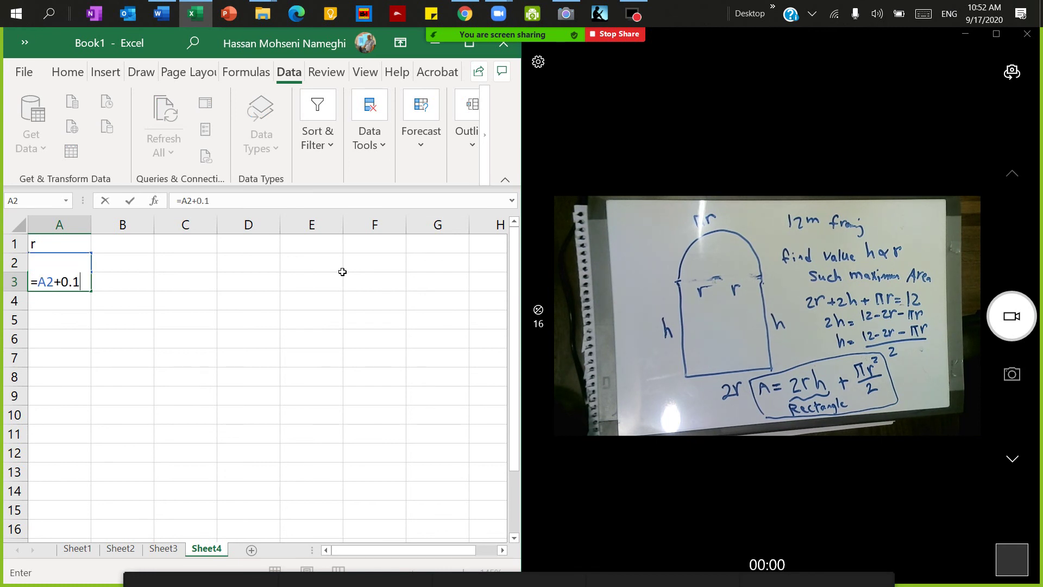
key(Return)
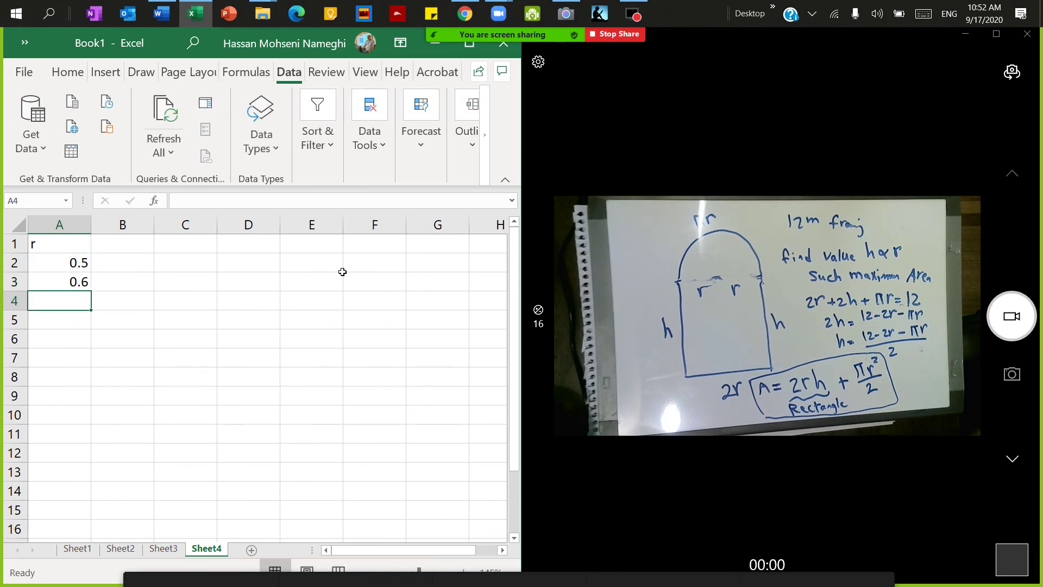
click(87, 290)
drag(93, 294, 84, 459)
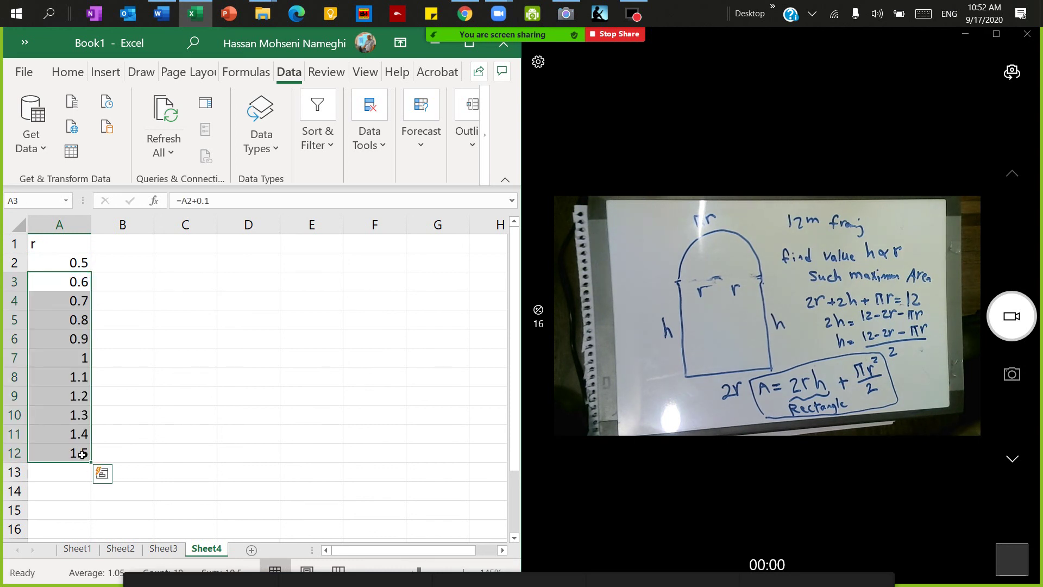
drag(97, 466, 88, 489)
scroll(117, 340, up, 2)
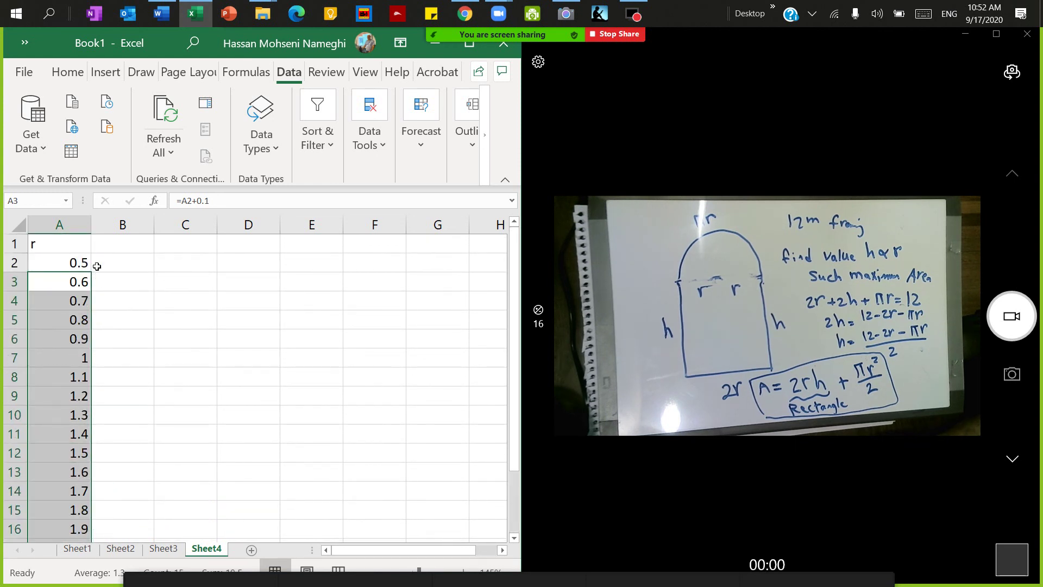
click(122, 243)
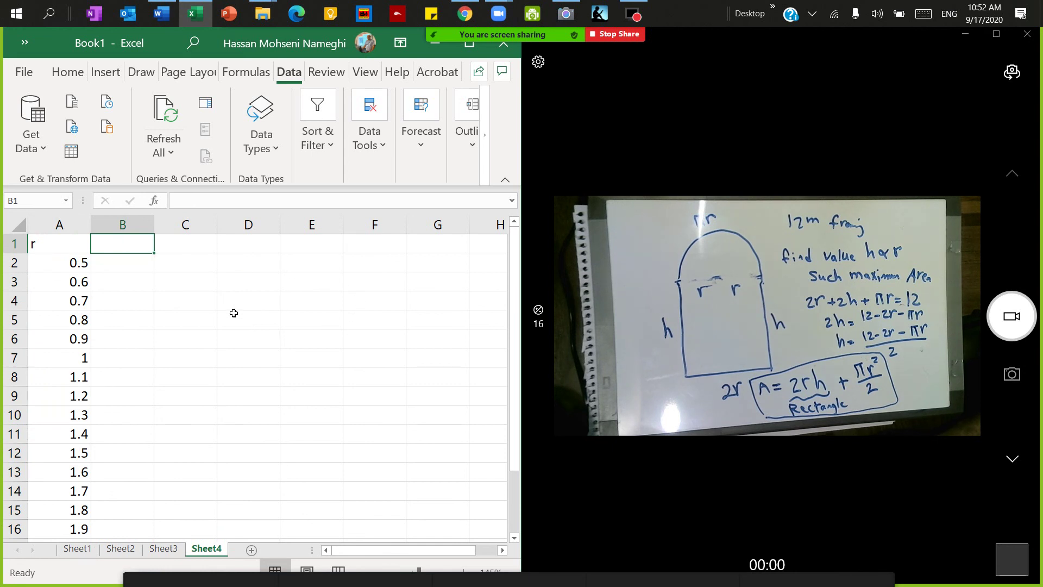
- Type the heading h in B1
text(h)
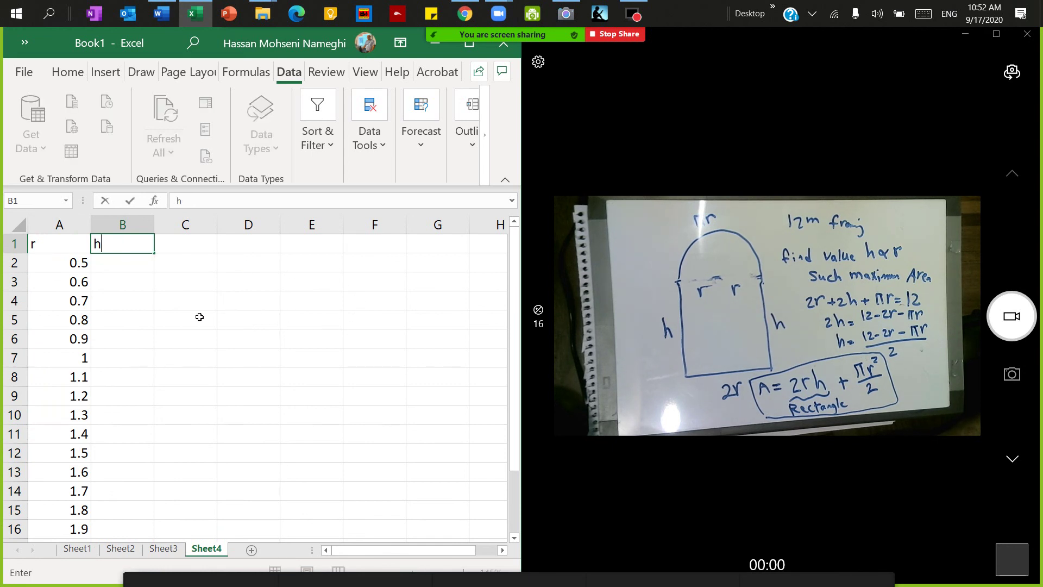
click(178, 276)
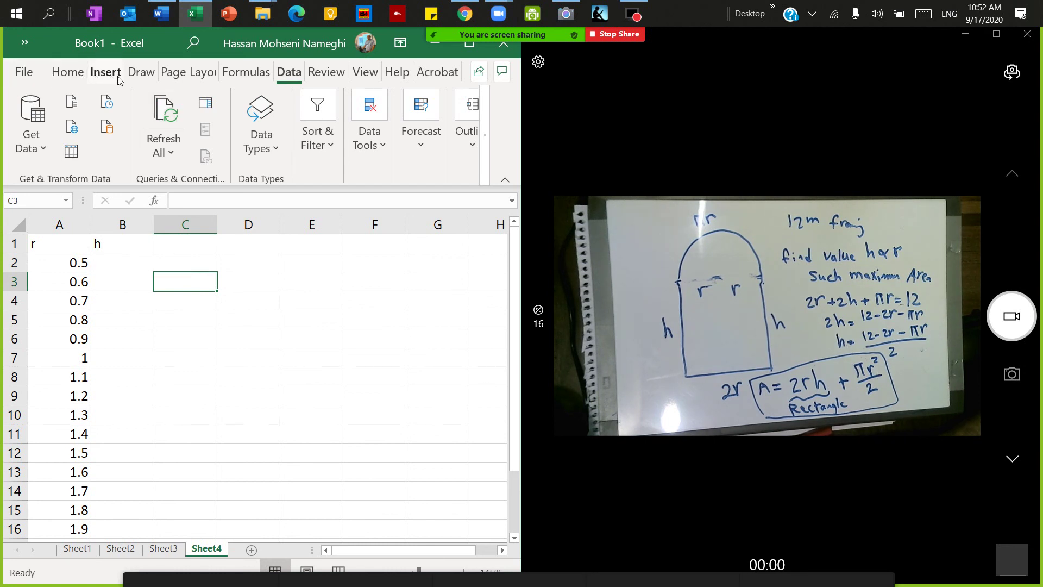
click(293, 281)
click(264, 280)
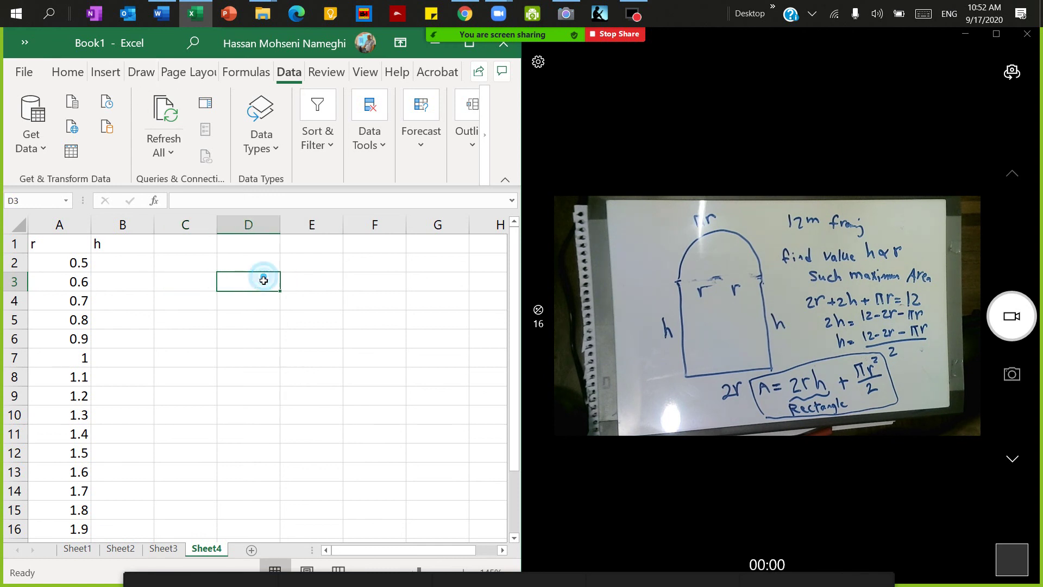
text(h)
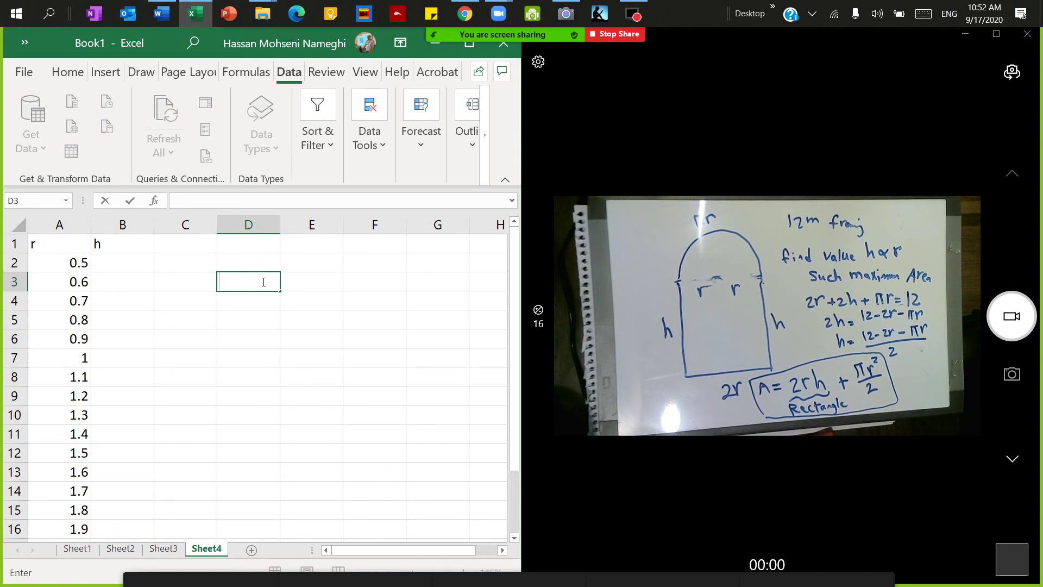
- Enter =(12-2*A2-PI()*A2)/2 in B2, giving h = 4.7146 for r = 0.5
click(107, 271)
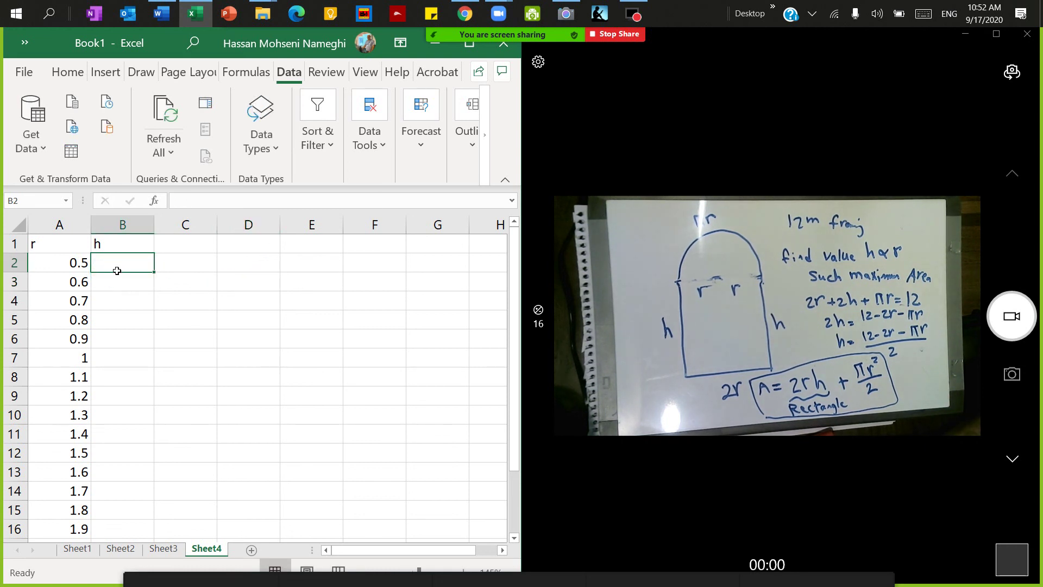
text(=(12-2*)
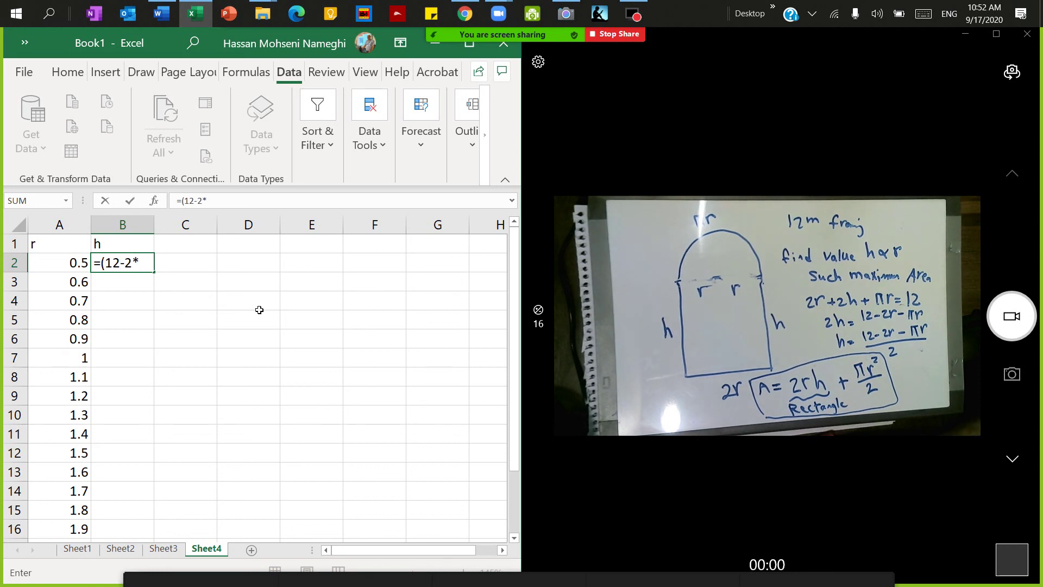
click(80, 266)
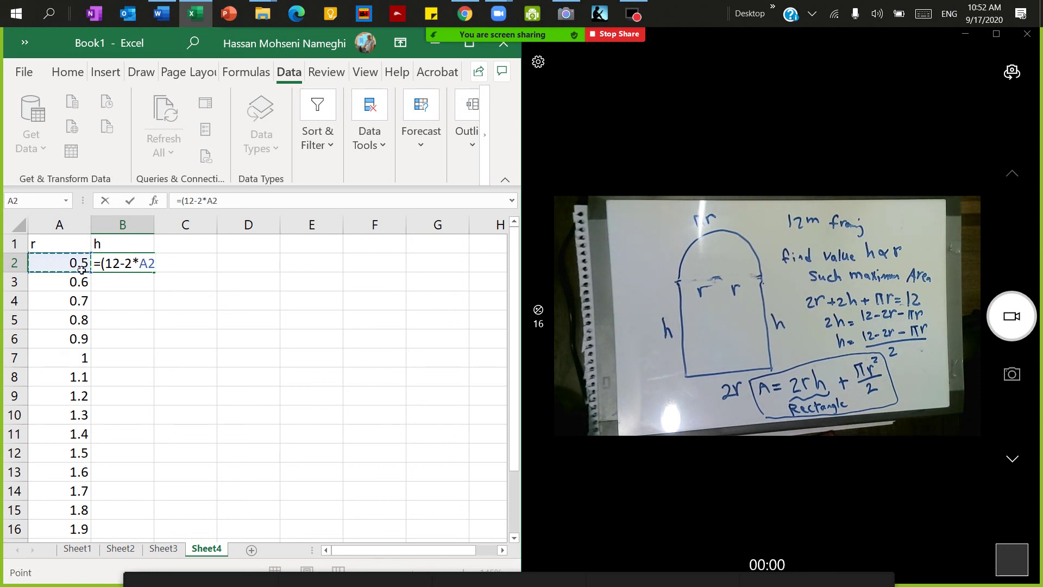
text(-pi)
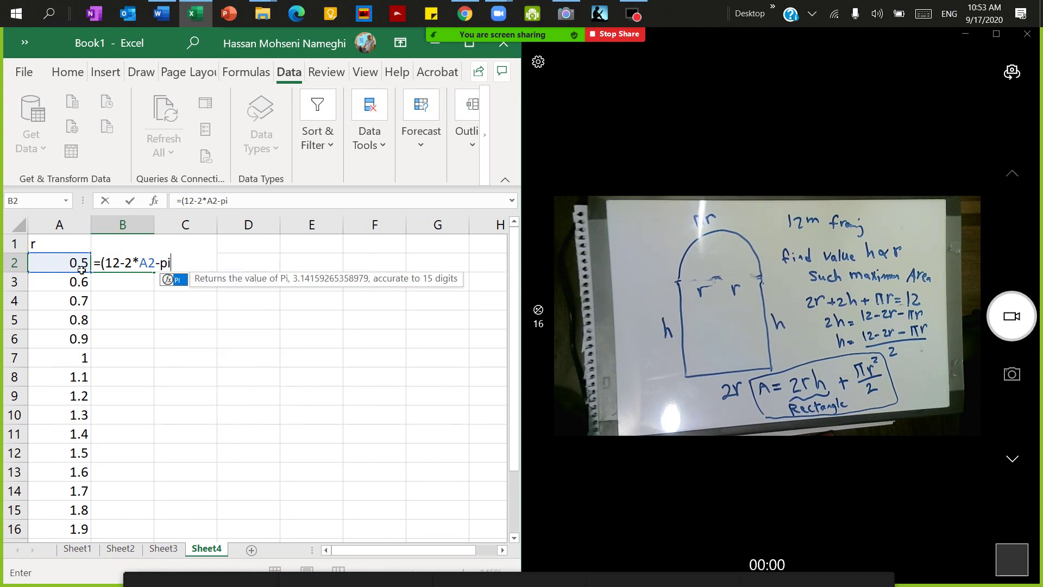
key(BackSpace)
text(P)
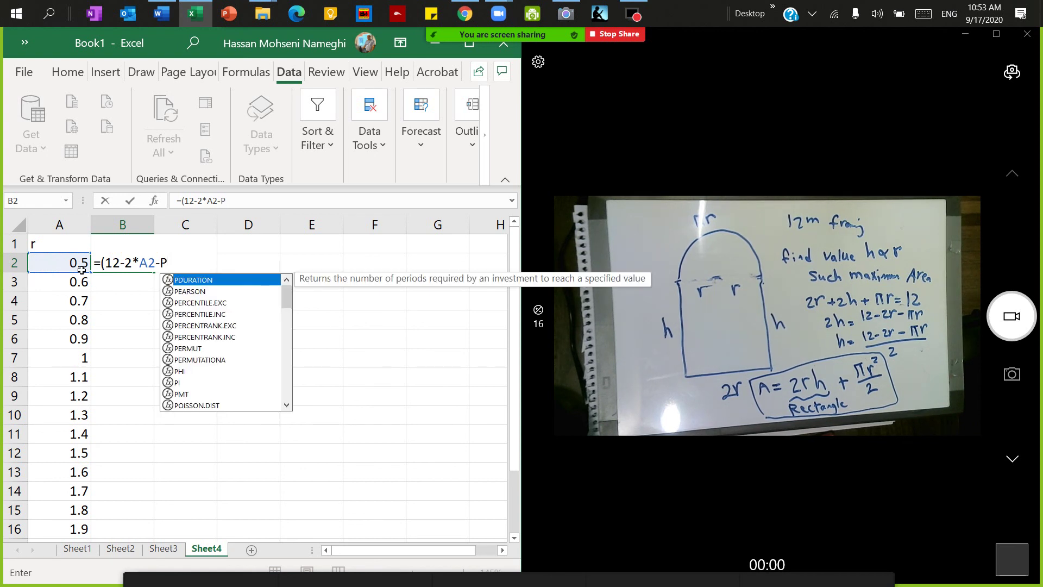
text(I()*)
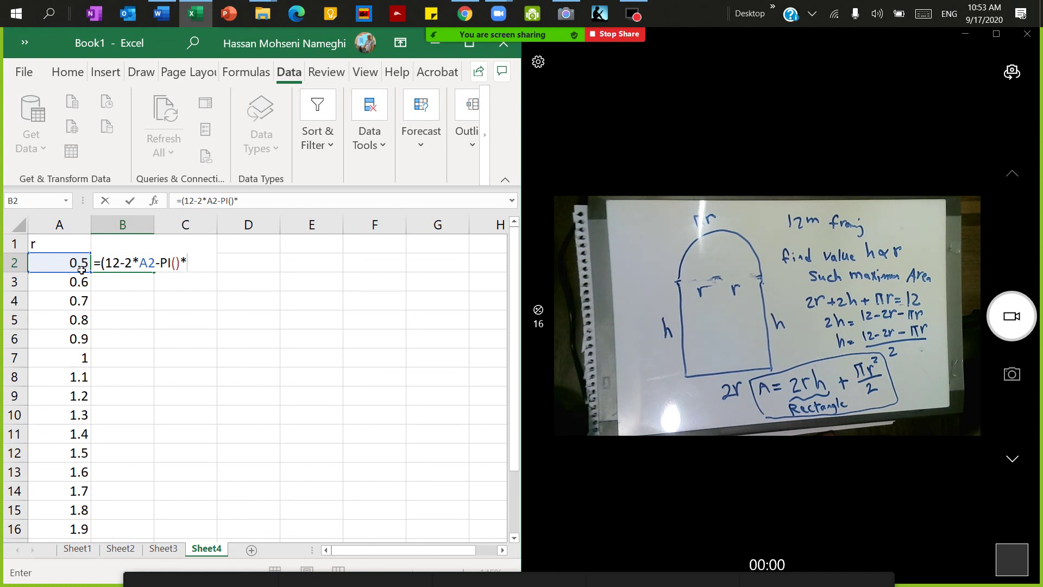
click(80, 263)
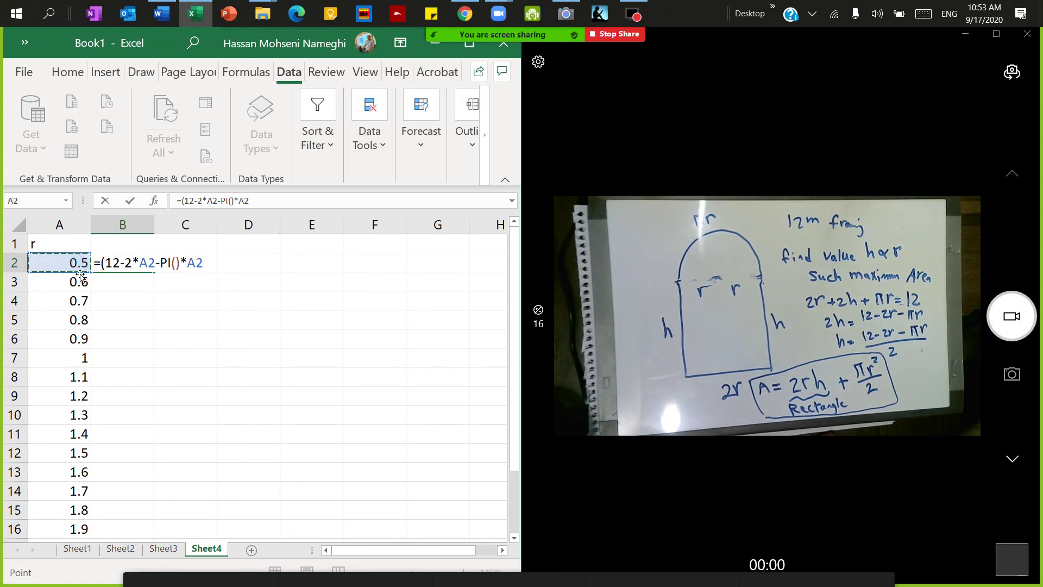
text())
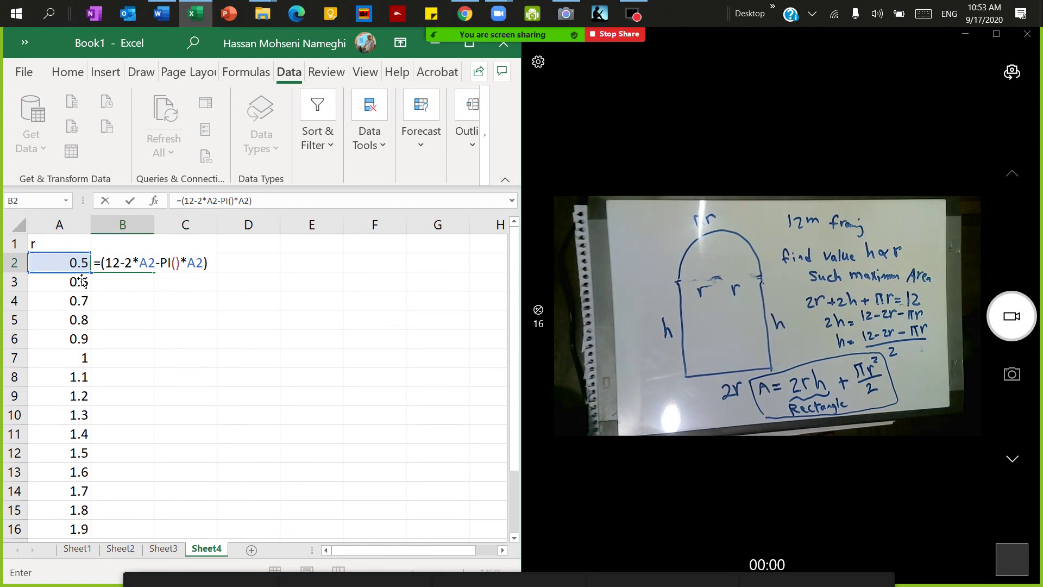
text(/)
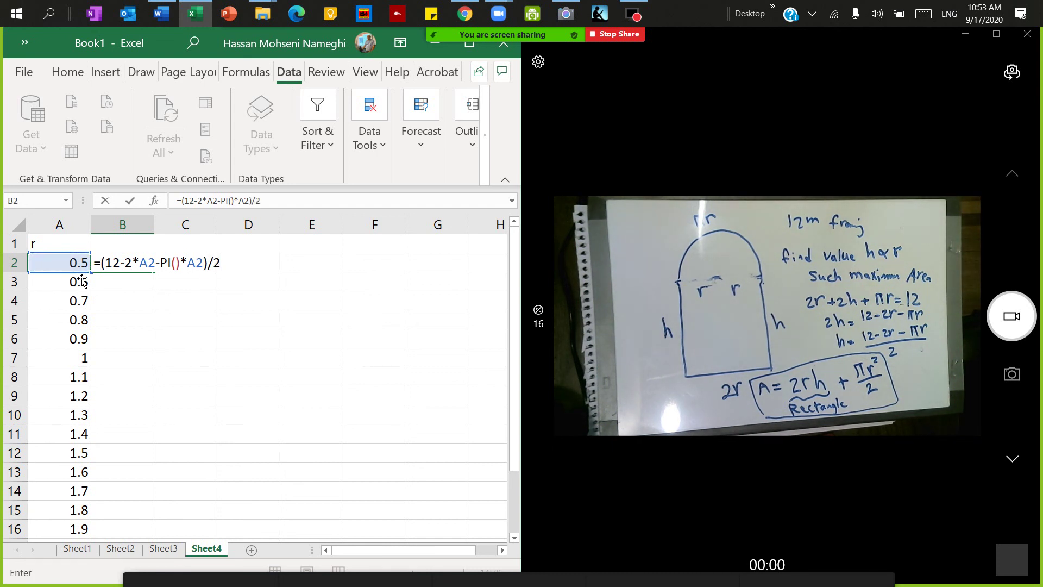
text(2)
key(Return)
- Copy the h formula down to B17, ending at 0.85841 for r = 2
click(147, 264)
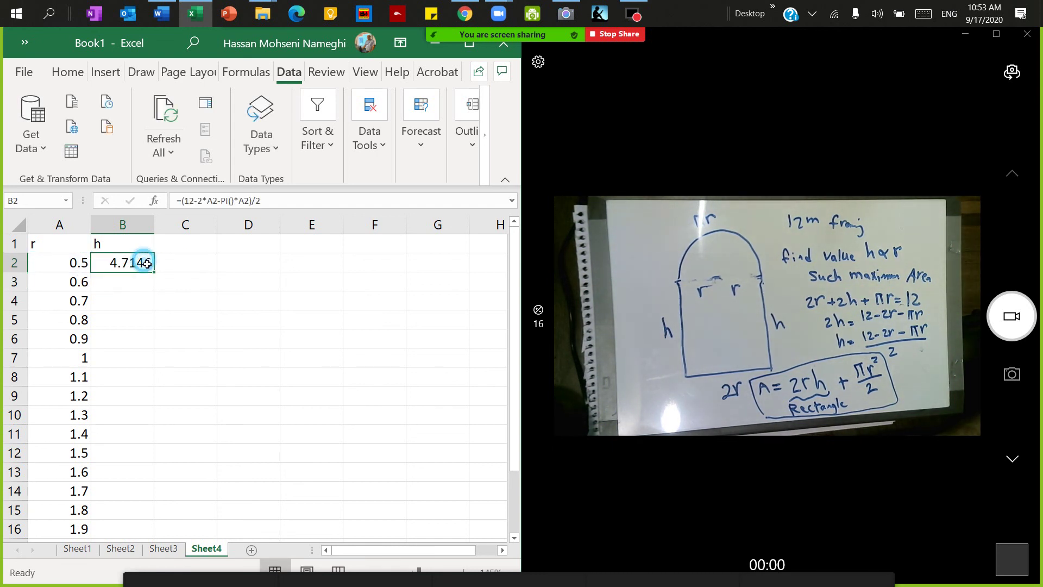
click(83, 265)
drag(87, 265, 145, 513)
click(133, 268)
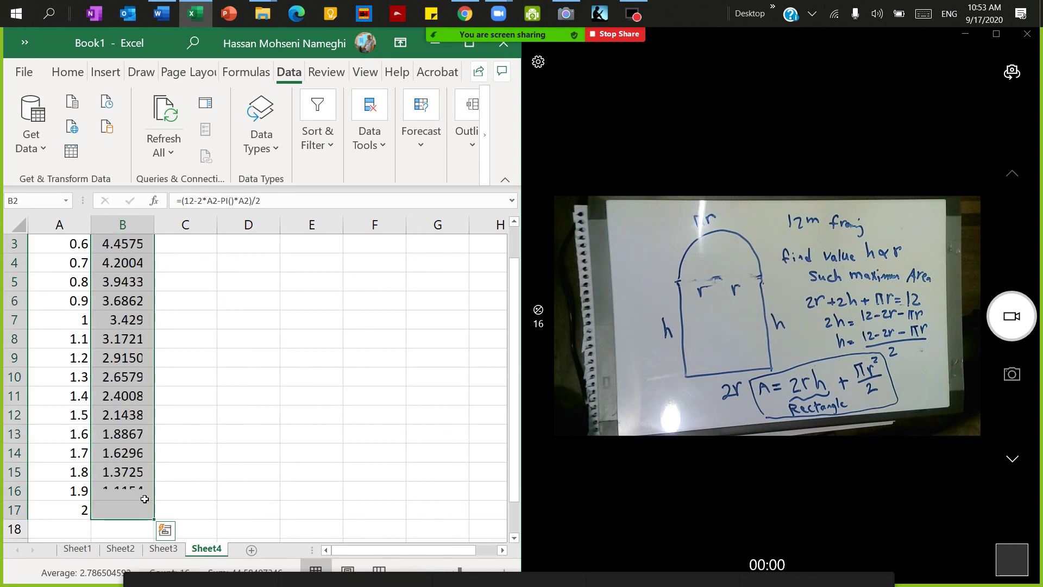
scroll(139, 483, up, 1)
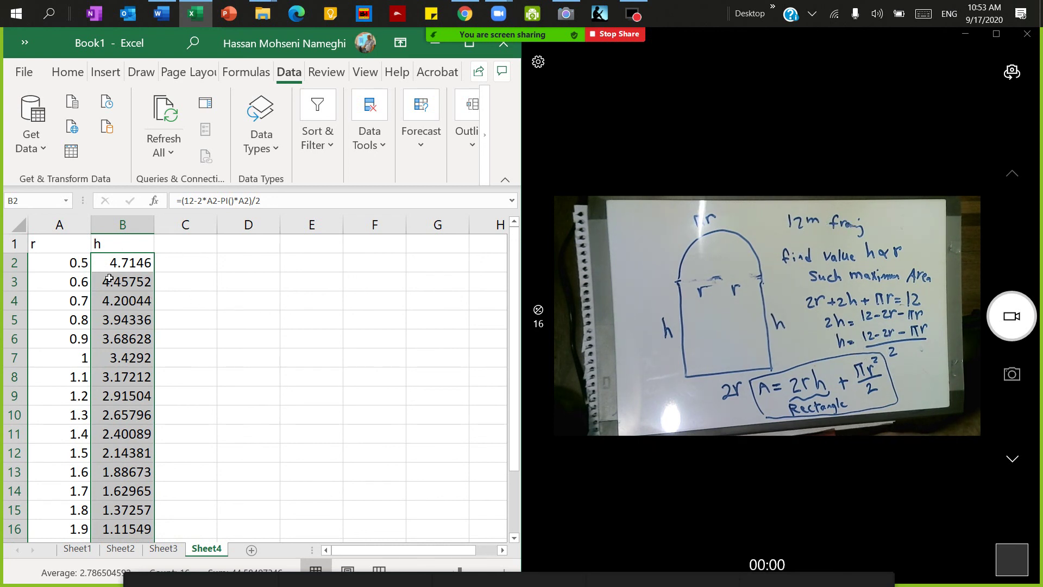
- Select the r and h columns with headings, A1:B17
click(59, 259)
drag(58, 251, 96, 511)
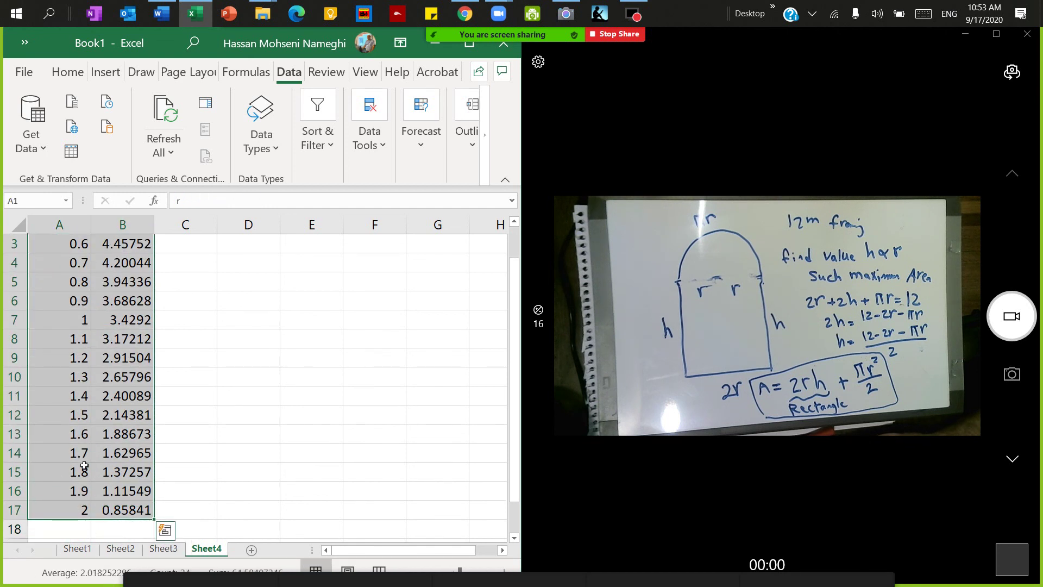
scroll(82, 407, up, 1)
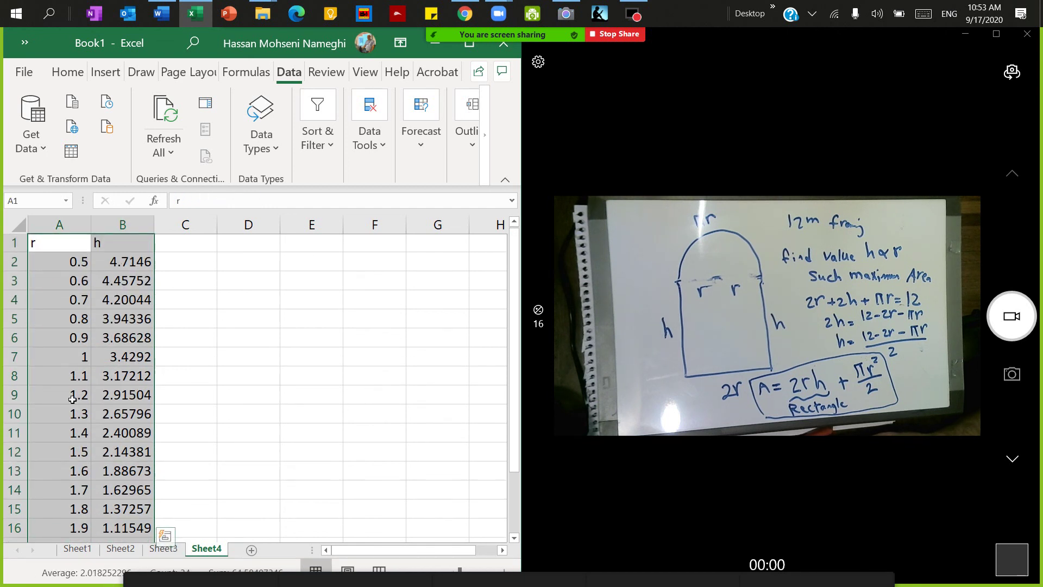
click(72, 76)
click(103, 80)
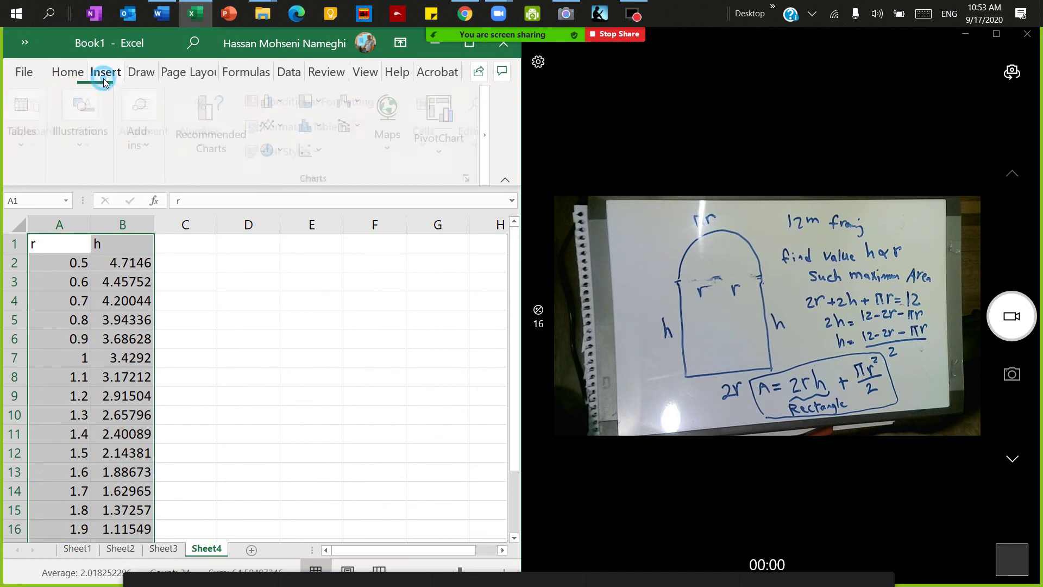
click(312, 149)
click(366, 208)
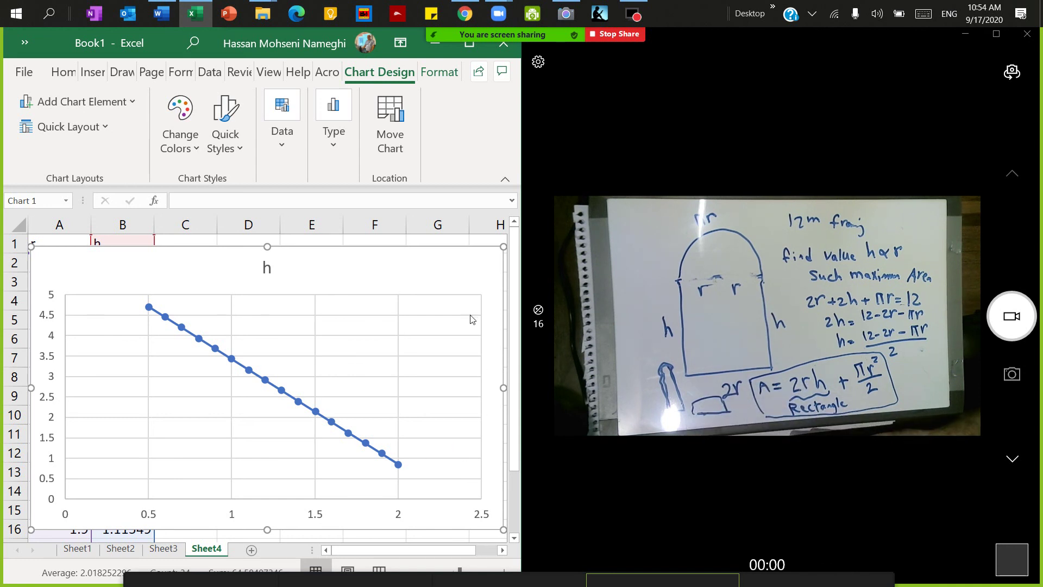
key(Delete)
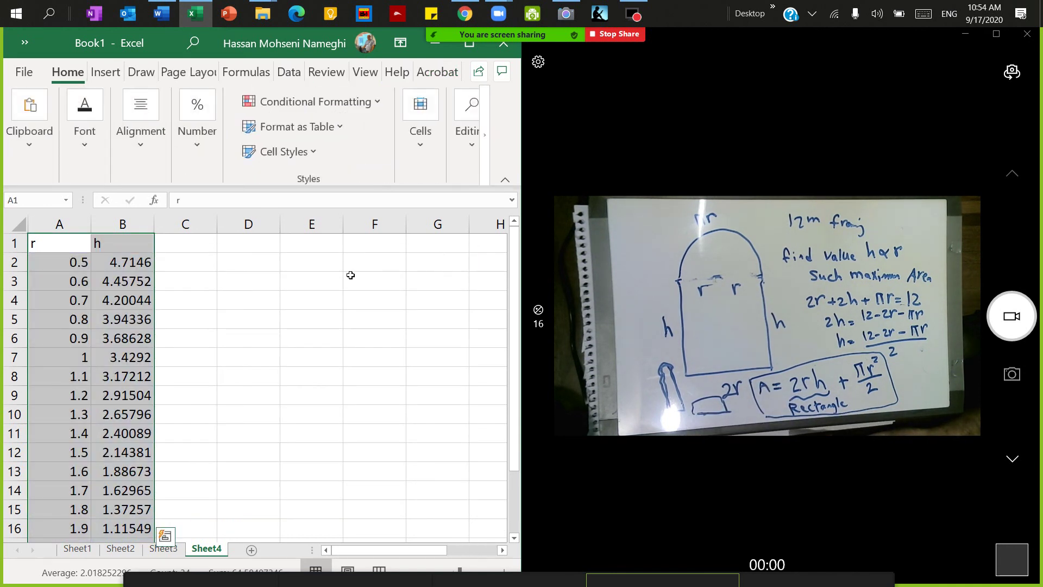
- Type the heading Area in C1
click(187, 261)
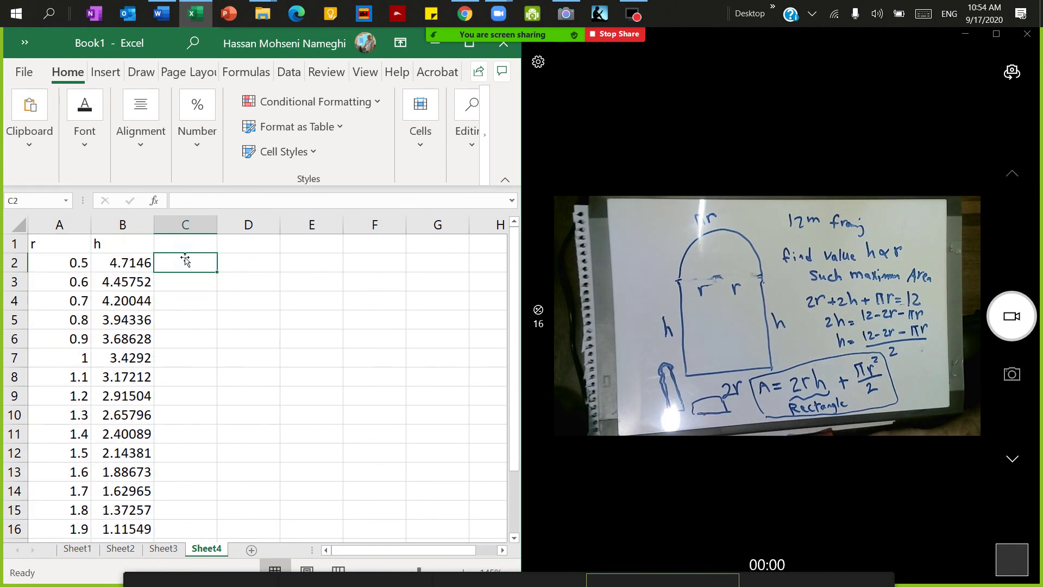
click(182, 253)
text(Area)
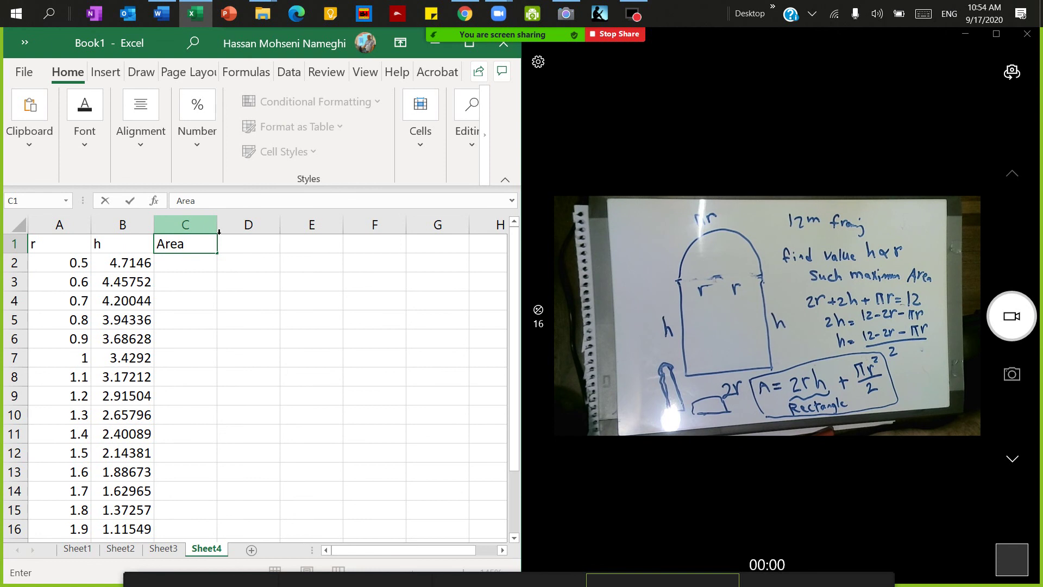
key(Return)
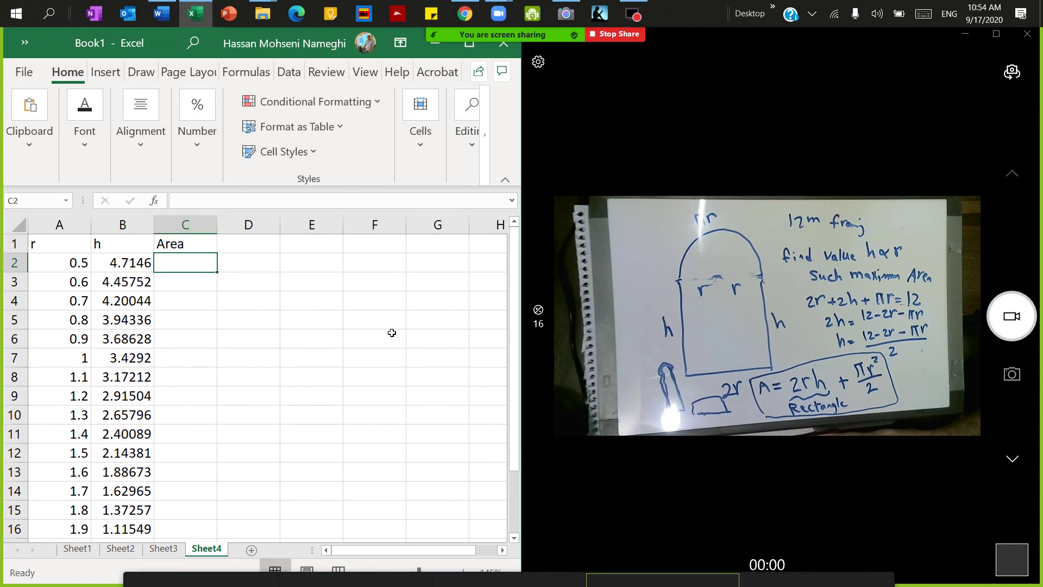
- Enter =2*A2*B2+PI()*A2^2/2 in C2 to compute the area
text(=2*)
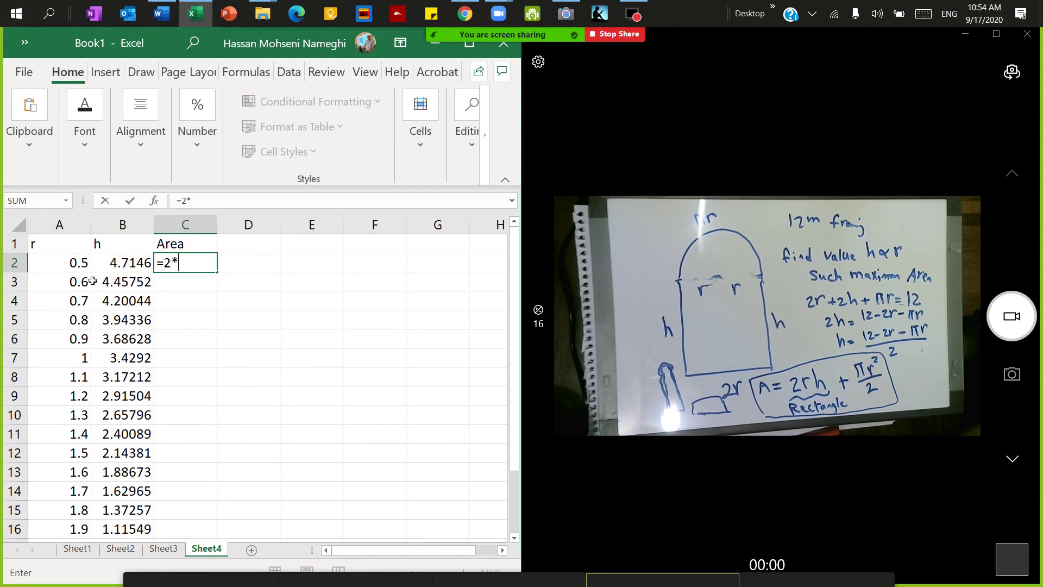
click(63, 276)
click(65, 265)
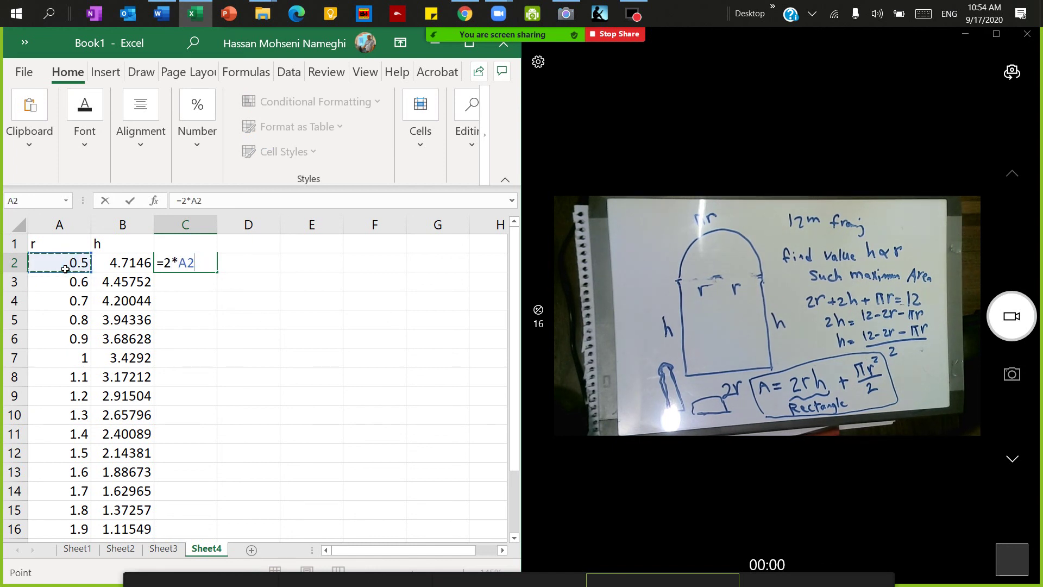
text(*)
click(148, 262)
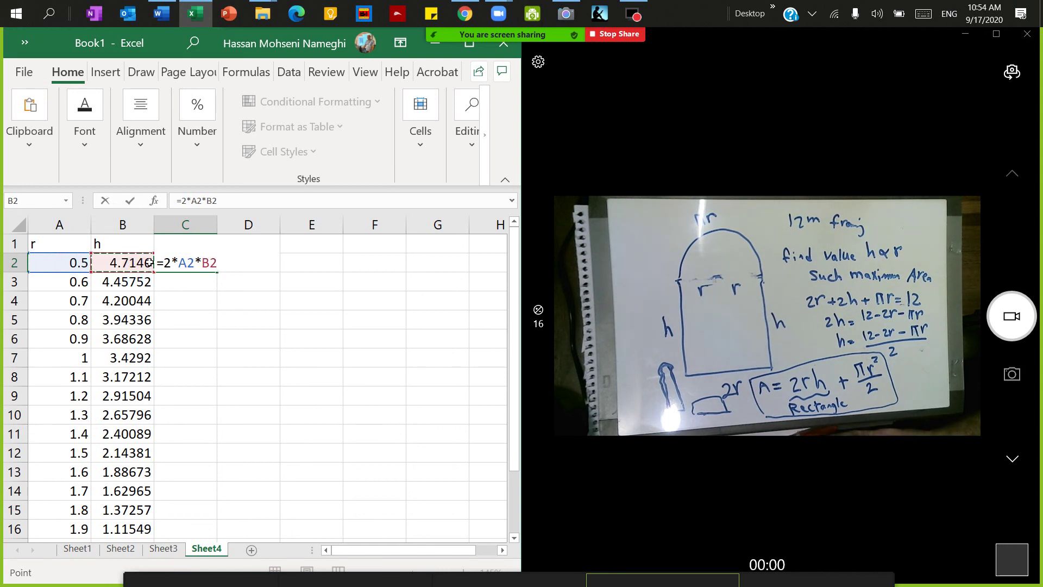
text(+)
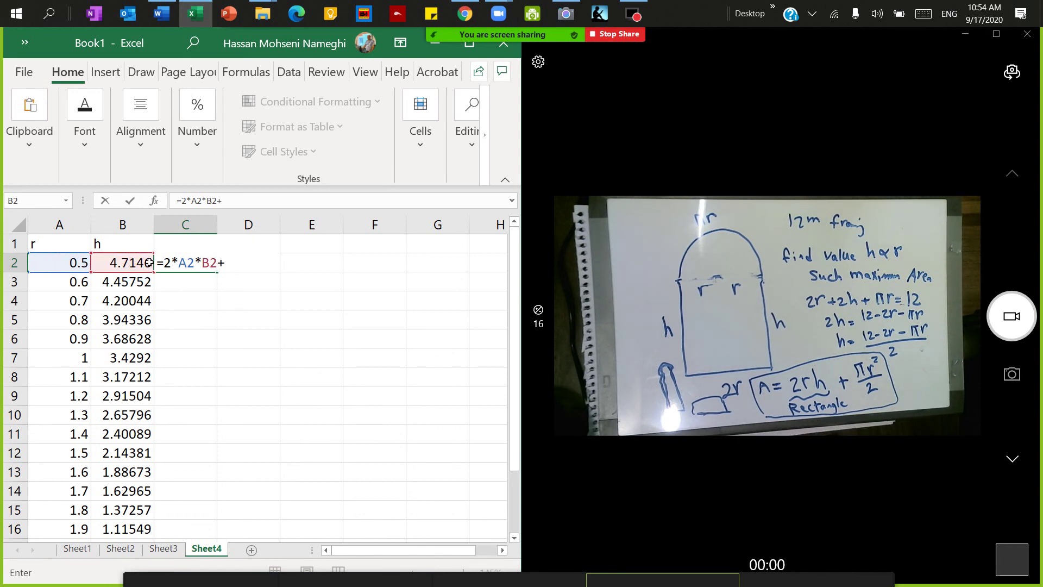
text(PI()*)
click(70, 269)
text(^2/2)
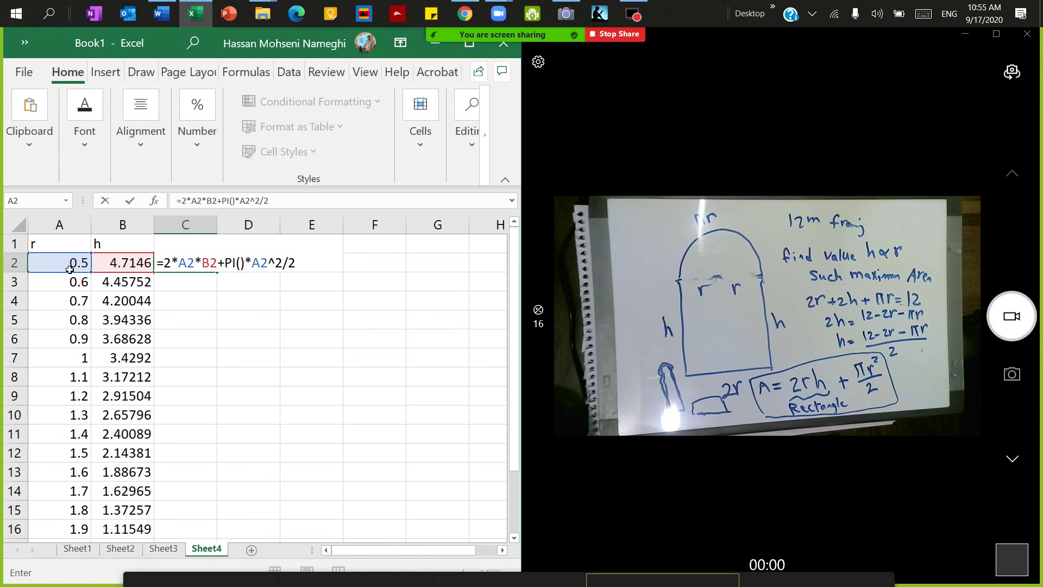
key(Return)
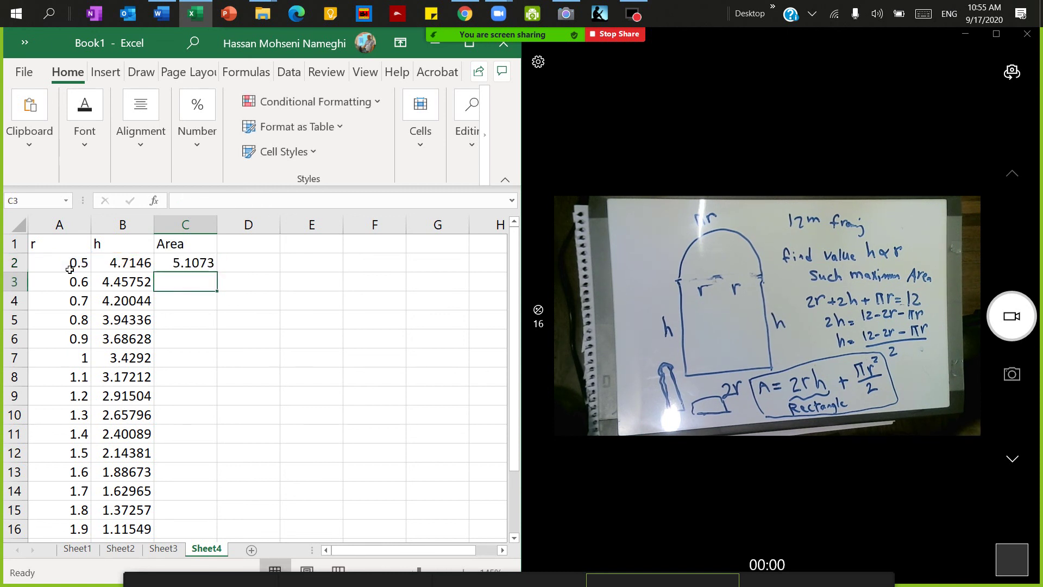
- Fill the Area formula down to row 17
click(212, 261)
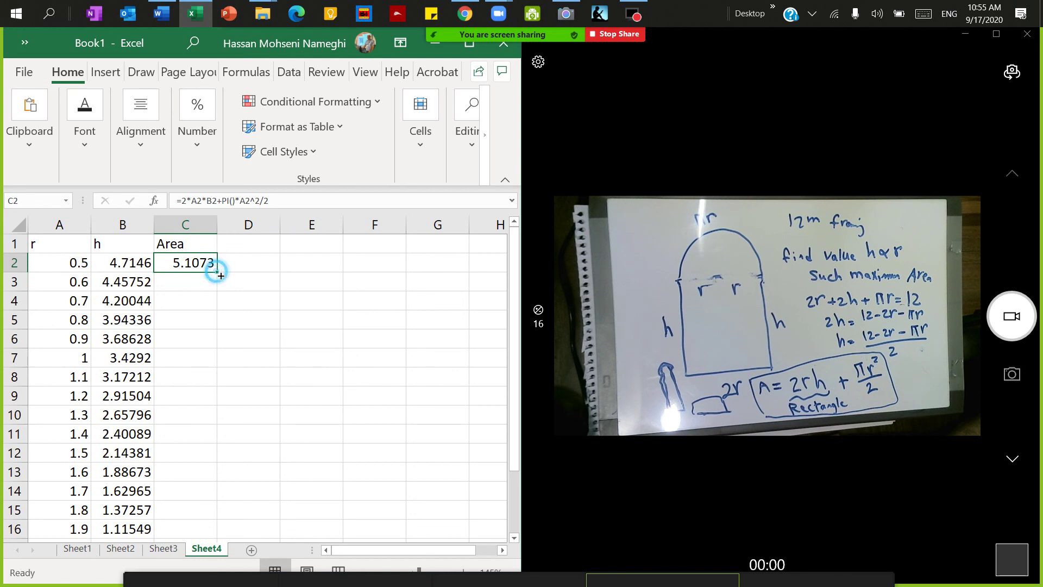
double_click(217, 273)
scroll(281, 425, down, 2)
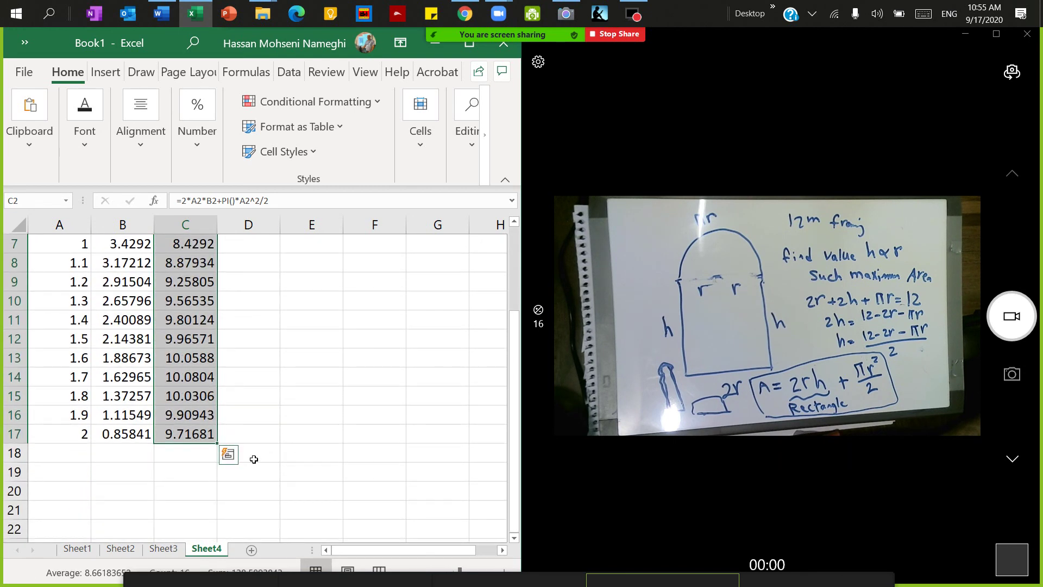
scroll(261, 454, up, 2)
- Select A1:A17 together with C1:C17 for charting
drag(54, 243, 79, 507)
scroll(235, 332, up, 1)
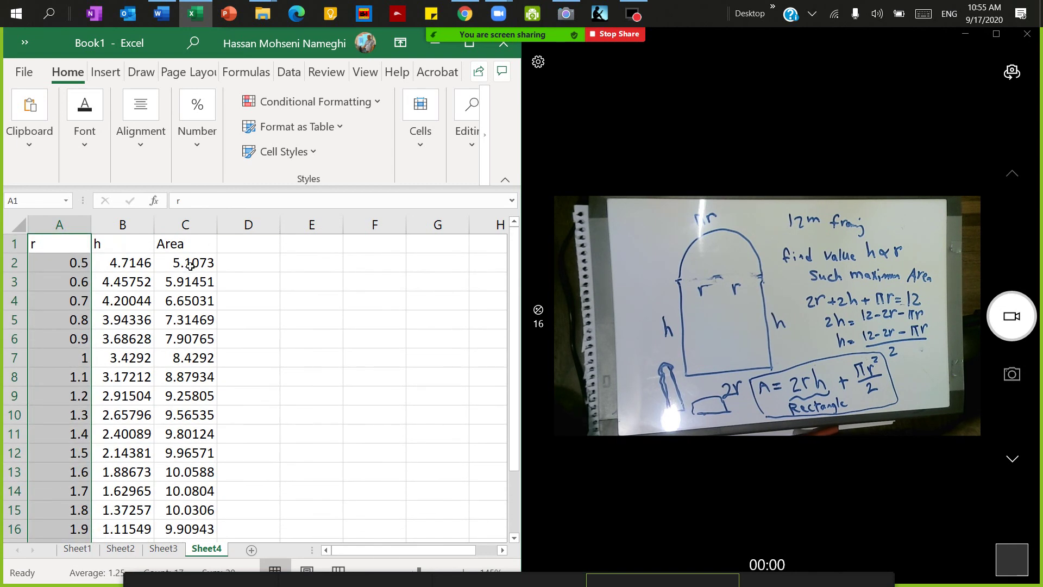
drag(208, 242, 198, 507)
scroll(199, 489, up, 1)
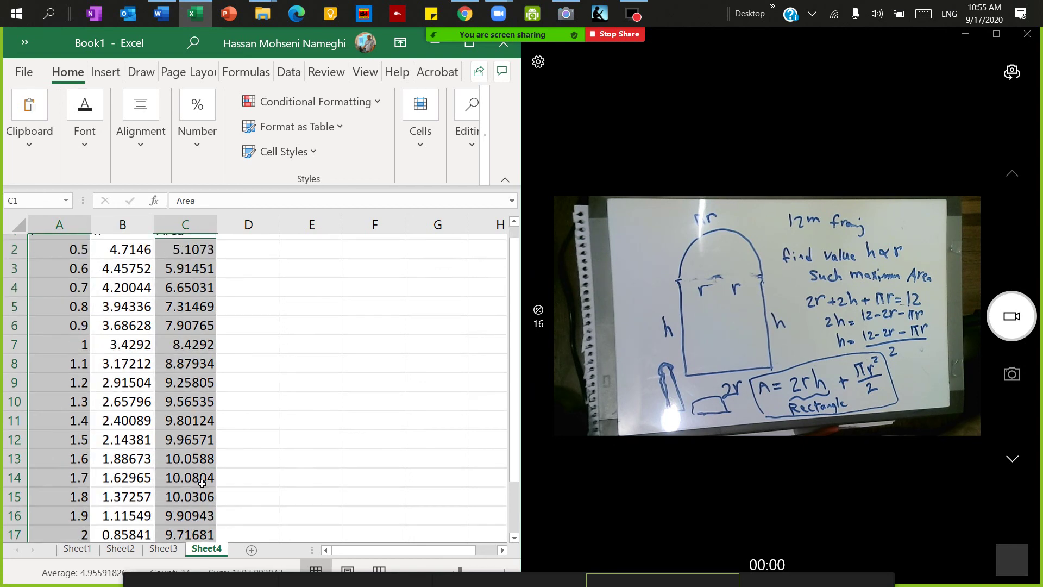
- Insert a Scatter with Smooth Lines and Markers chart of Area against r
click(107, 72)
click(324, 152)
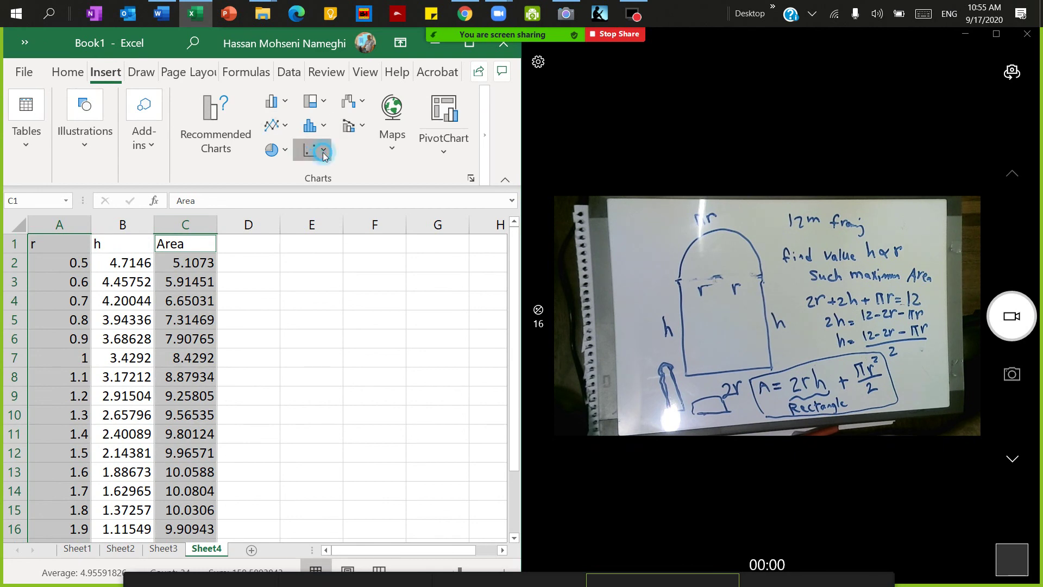
click(368, 210)
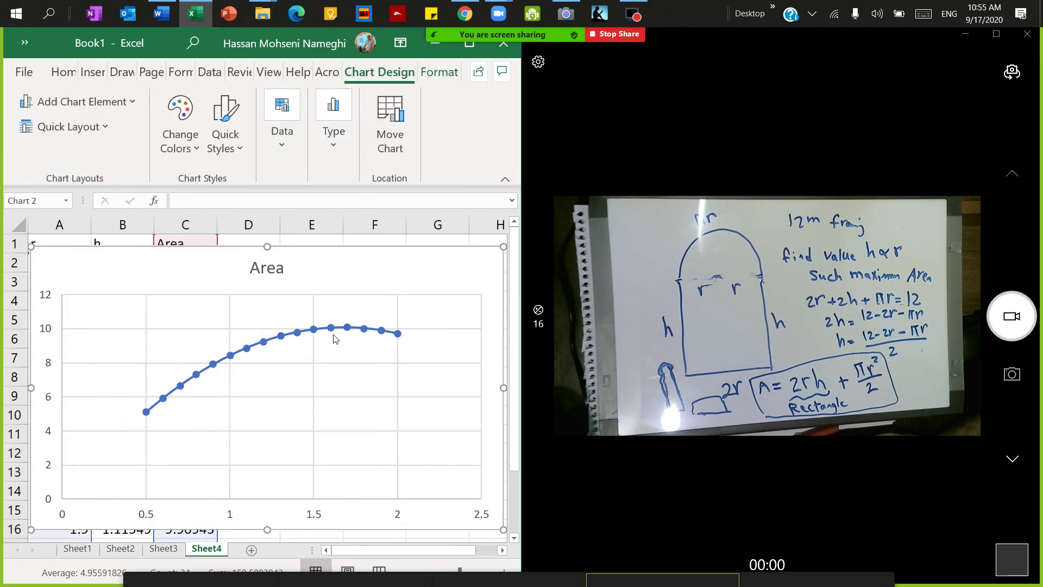
mouse_move(334, 332)
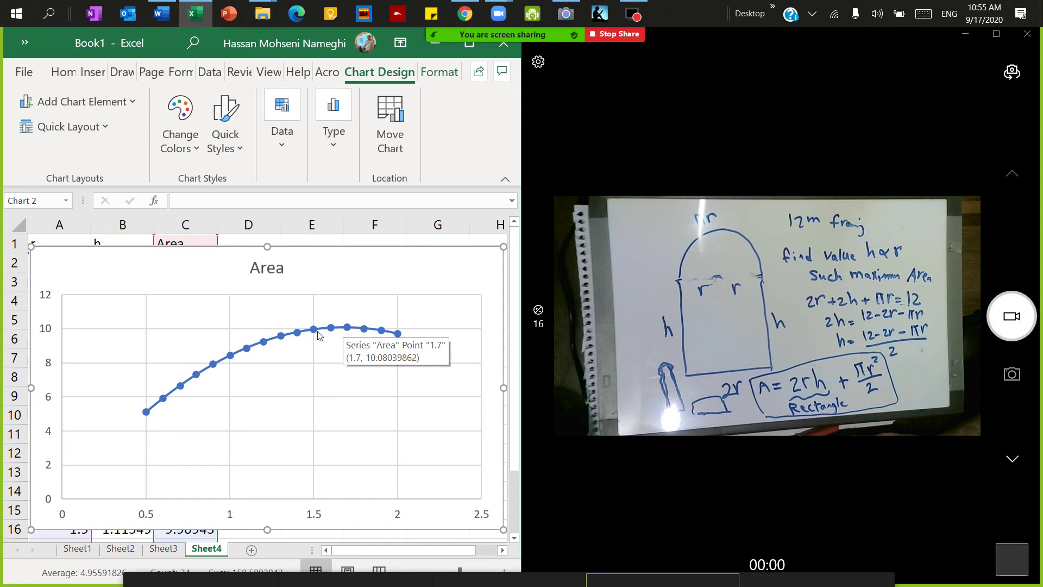
- Move and shrink the chart beside the table and maximize the Excel window
drag(342, 271, 409, 270)
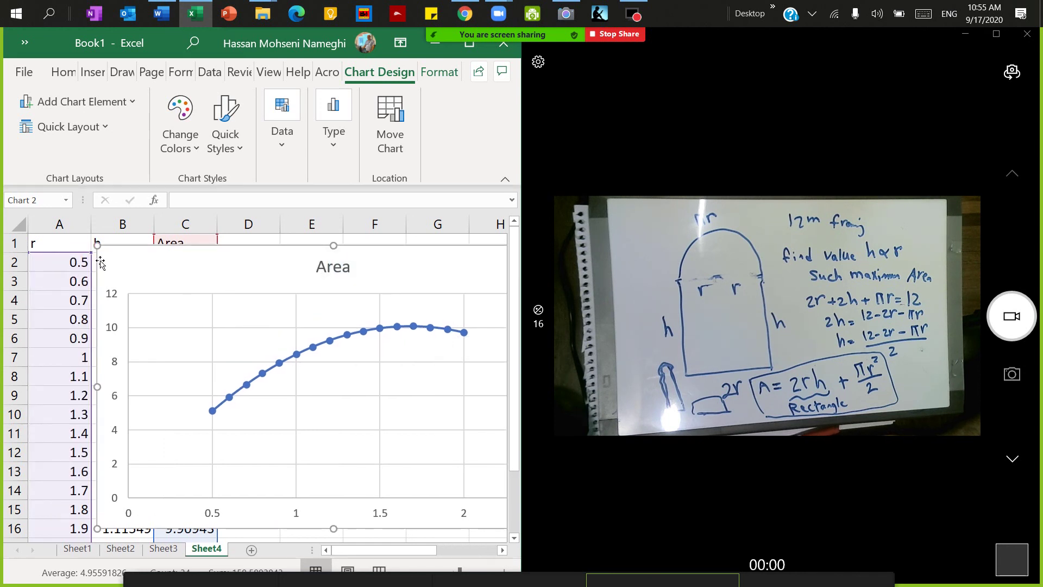
drag(97, 246, 209, 294)
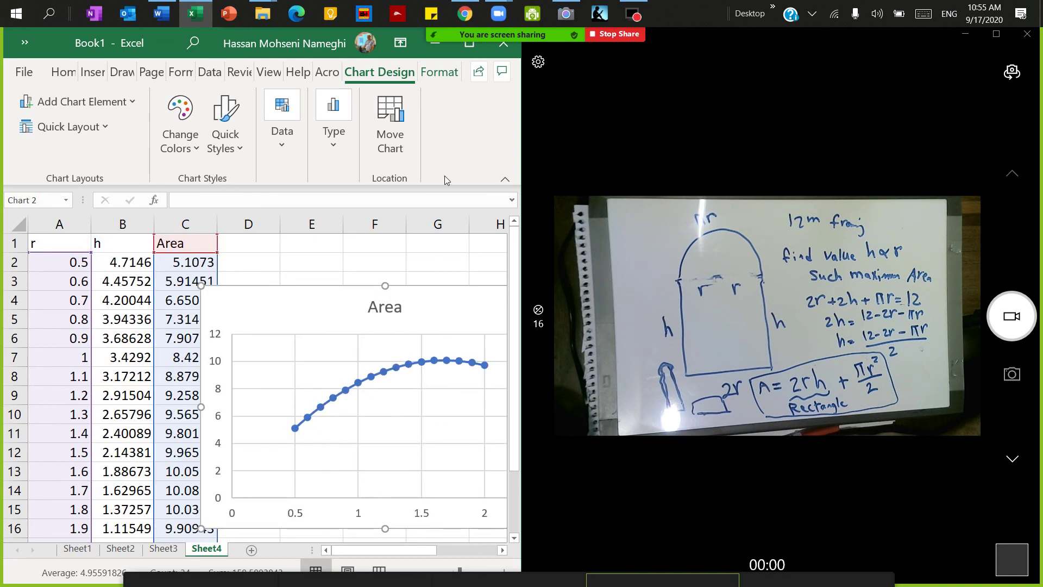
click(470, 45)
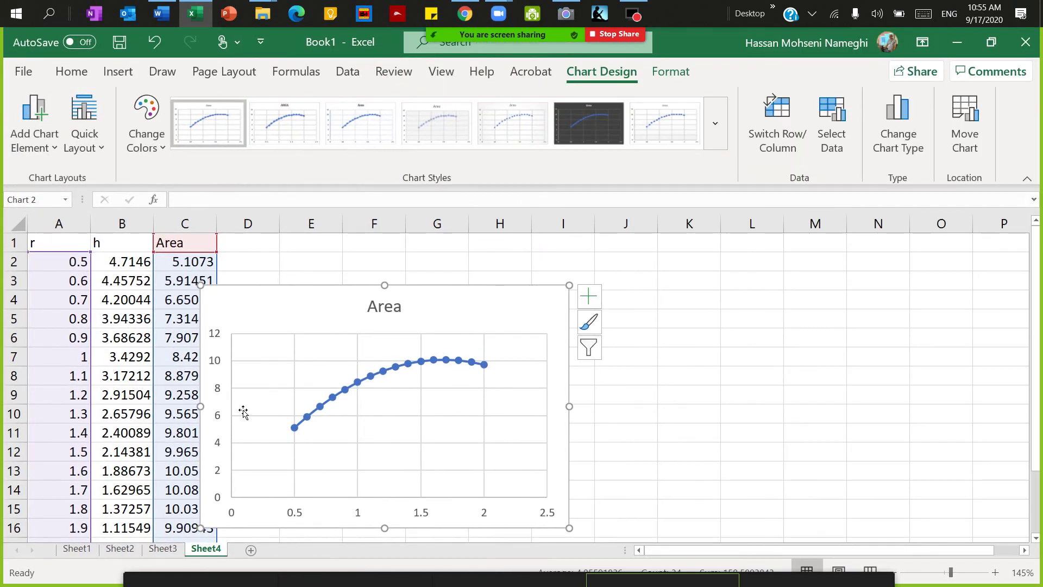
drag(319, 308, 417, 303)
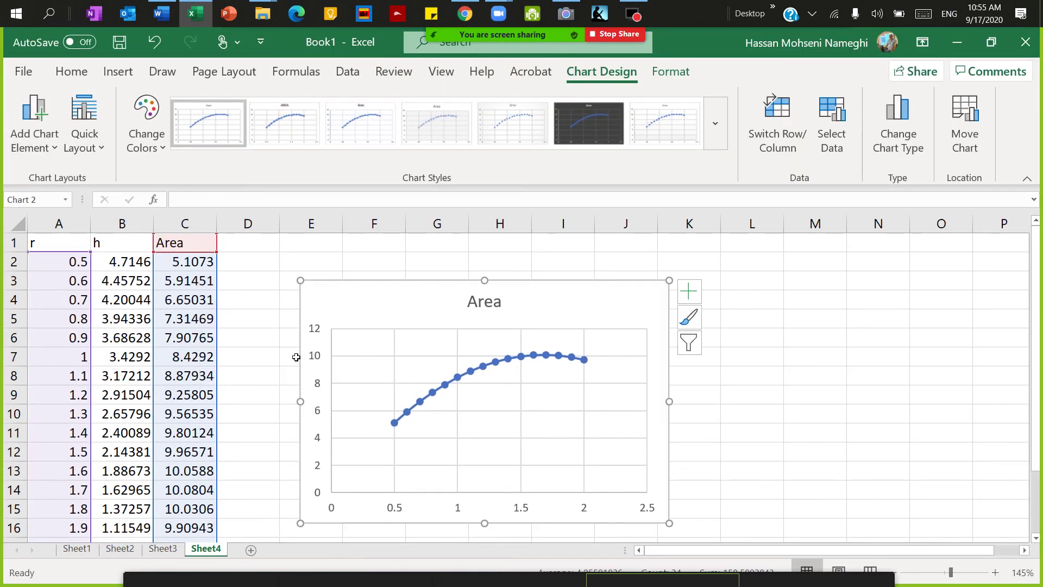
scroll(296, 357, down, 1)
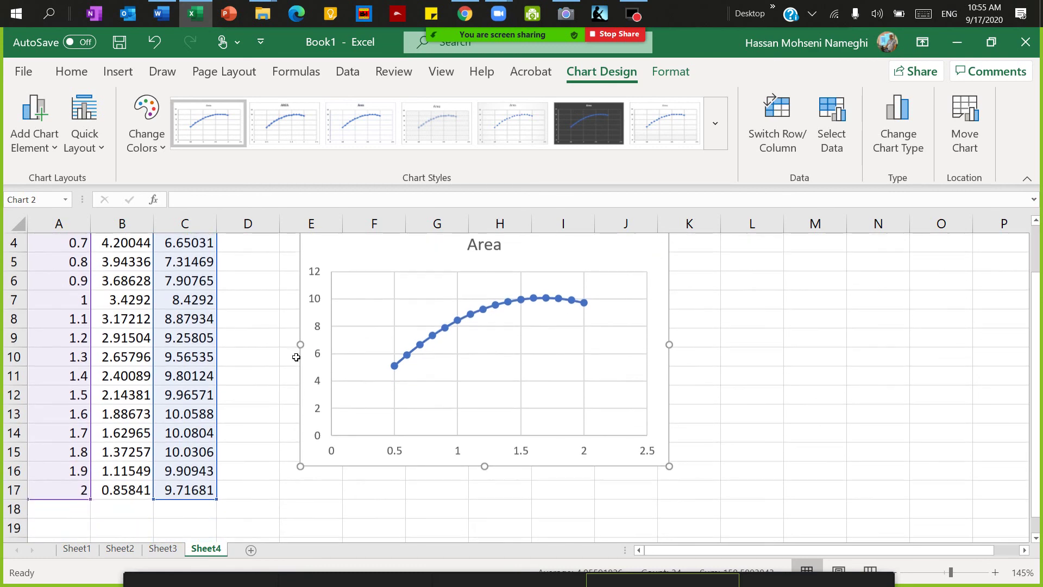
- Fill A14:C14 (r 1.7, h 1.62965, Area 10.0804) with yellow
click(205, 438)
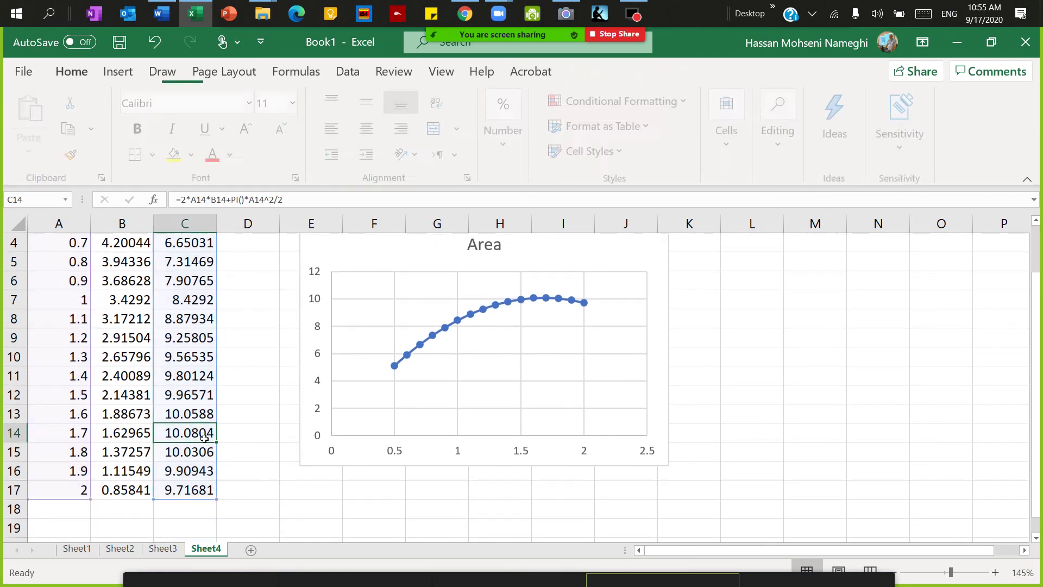
drag(59, 435, 203, 440)
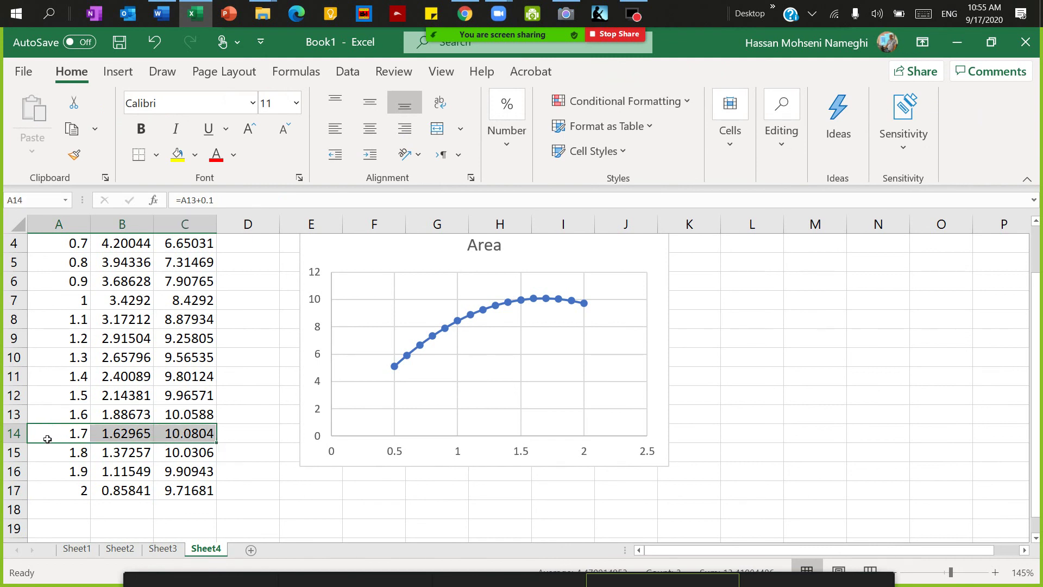
scroll(66, 442, up, 1)
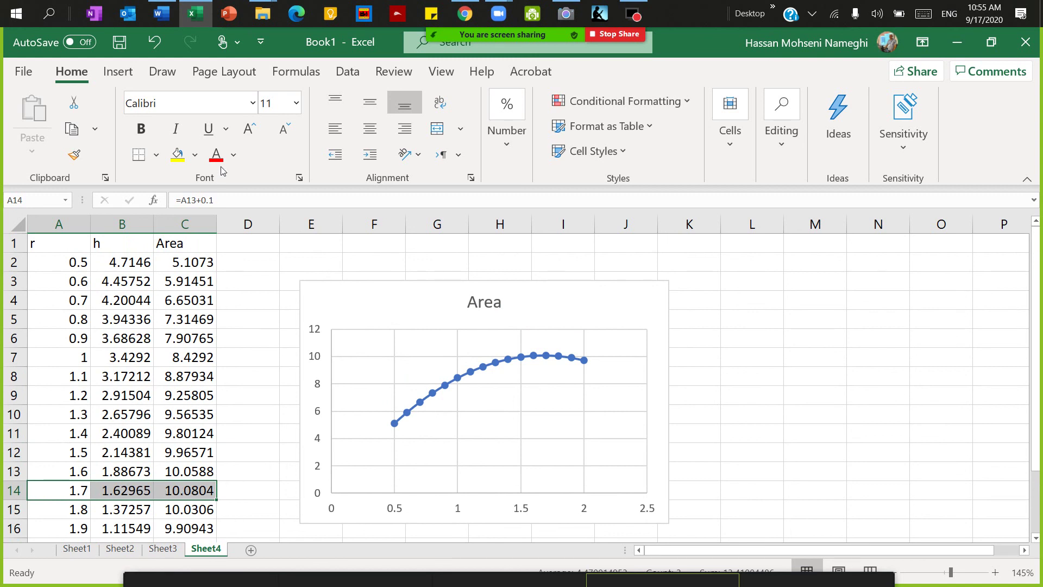
click(177, 155)
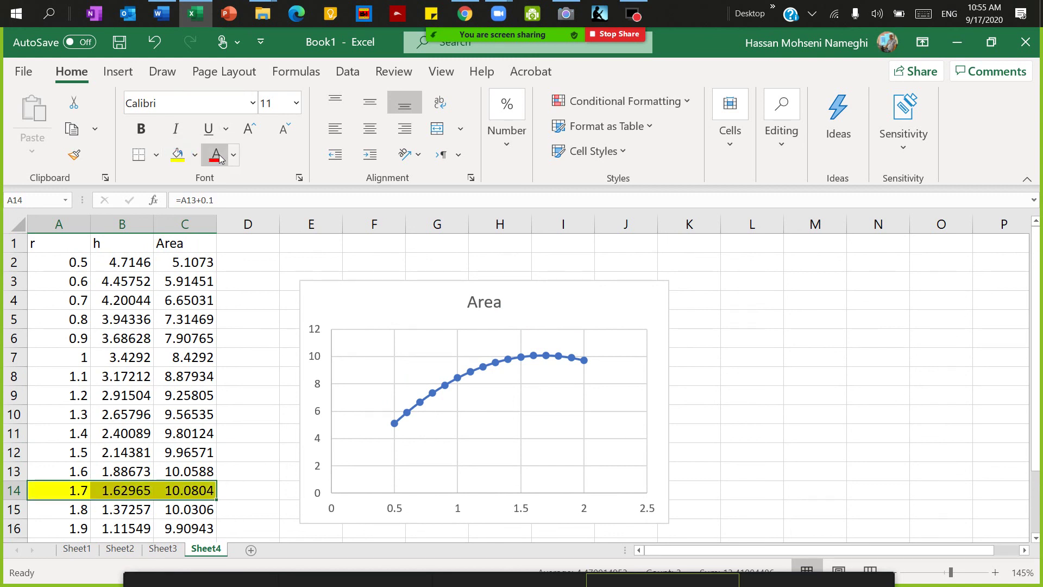